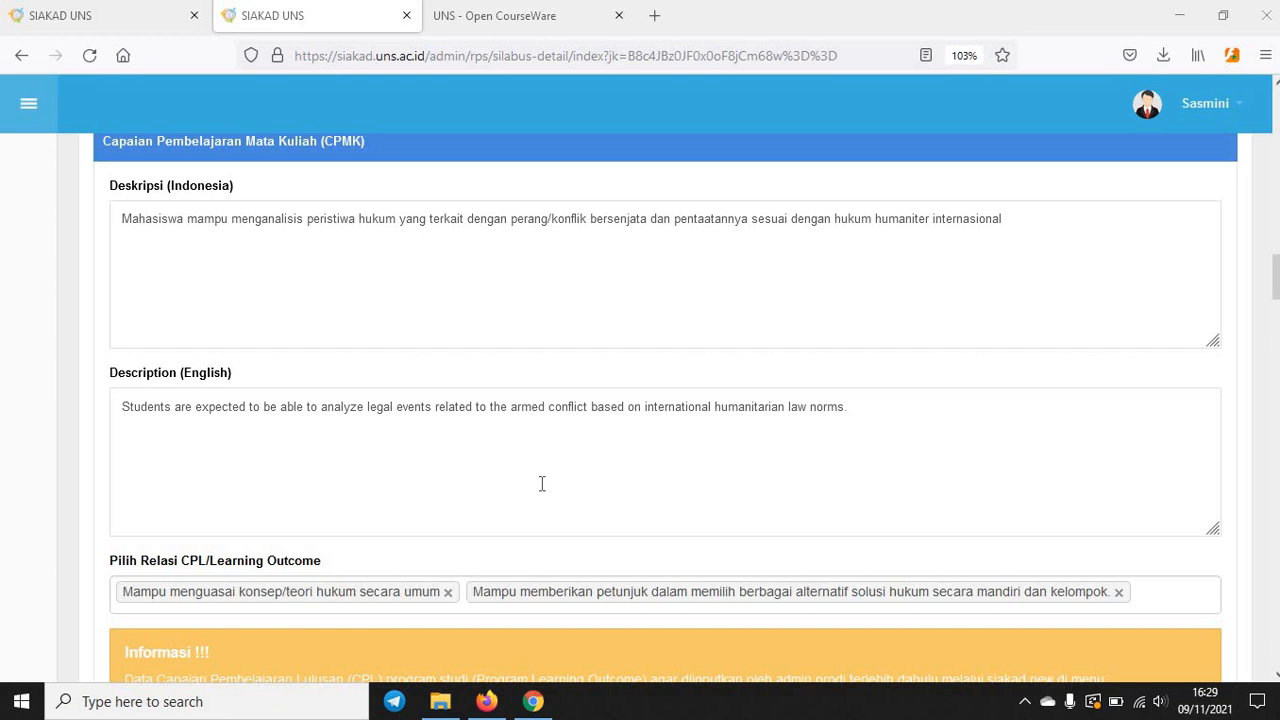
Step: View the add form in the Bahan Kajian section and the update form of its Hukum internasional publik entry, closing both without saving
{"action": "scroll", "coordinate": [541, 483], "scroll_direction": "down", "scroll_amount": 4}
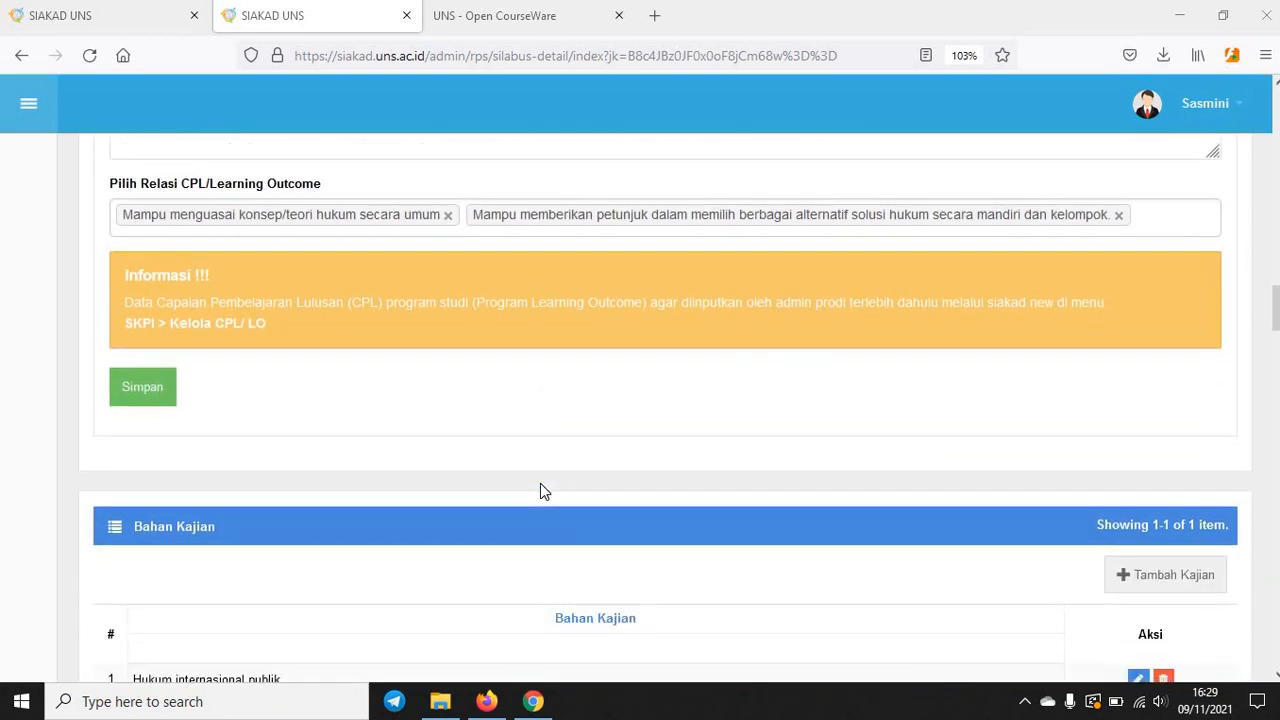
{"action": "scroll", "coordinate": [540, 491], "scroll_direction": "down", "scroll_amount": 3}
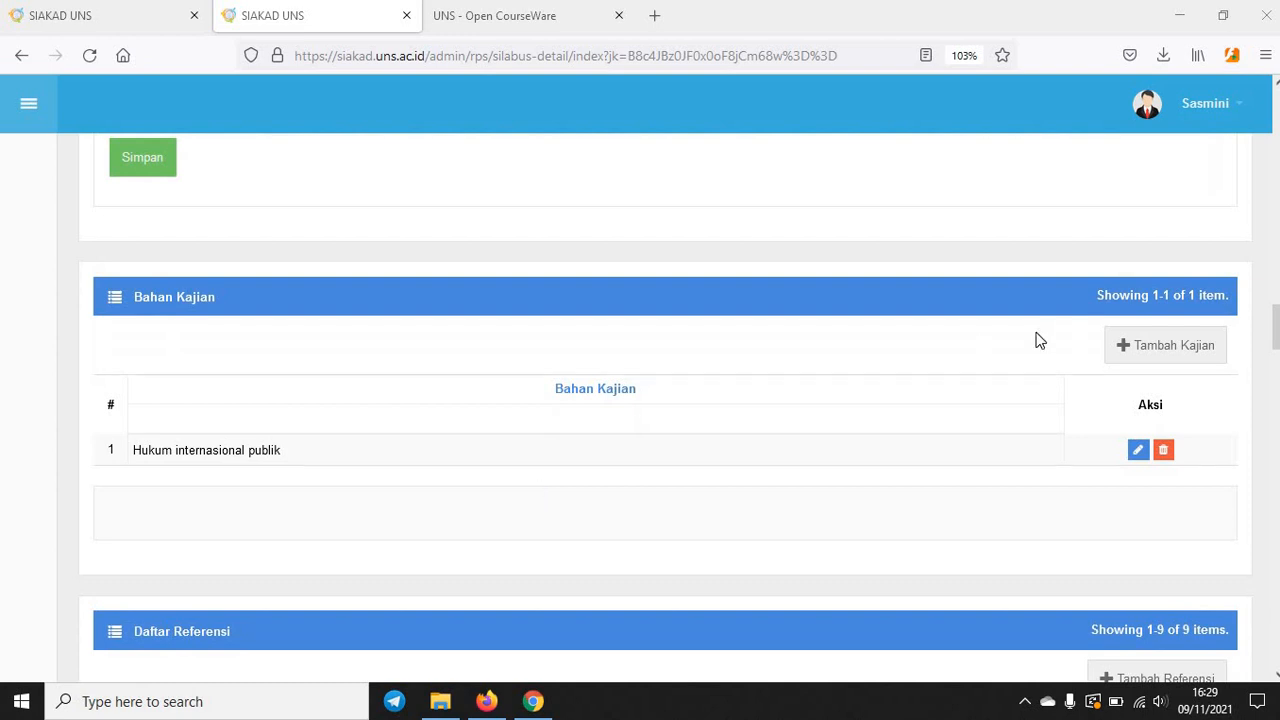
{"action": "left_click", "coordinate": [1125, 344]}
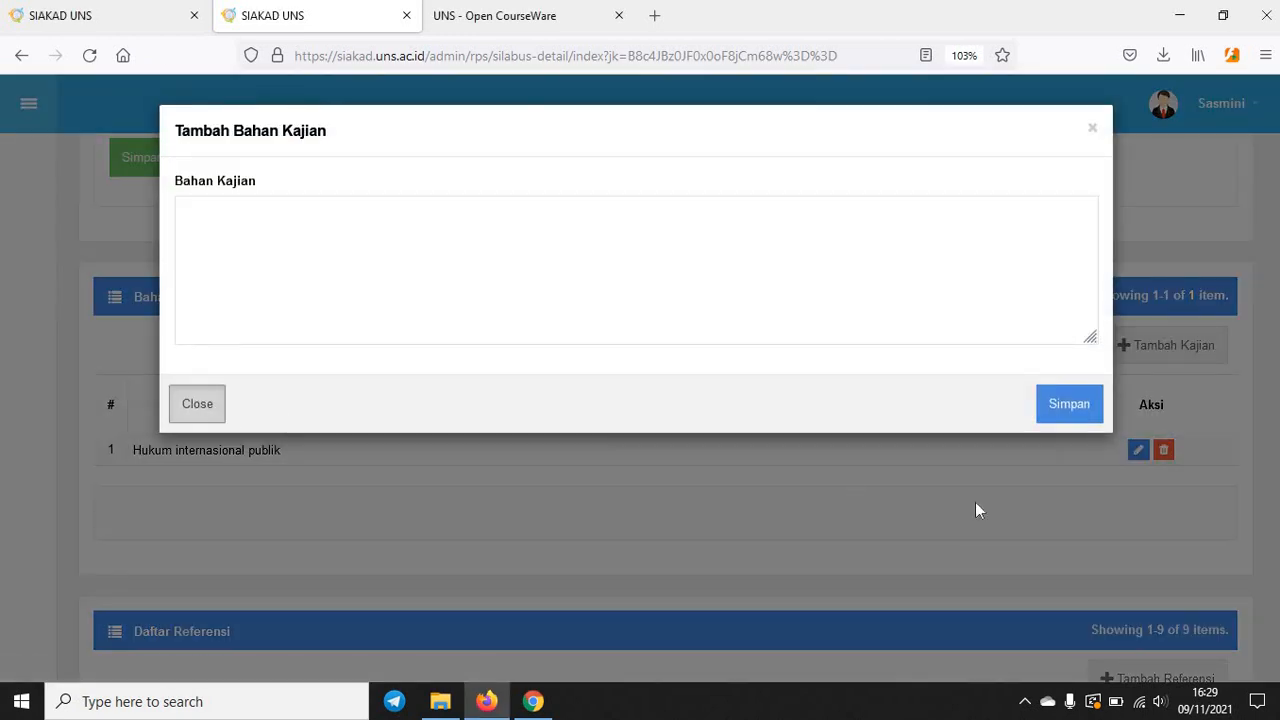
{"action": "left_click", "coordinate": [977, 504]}
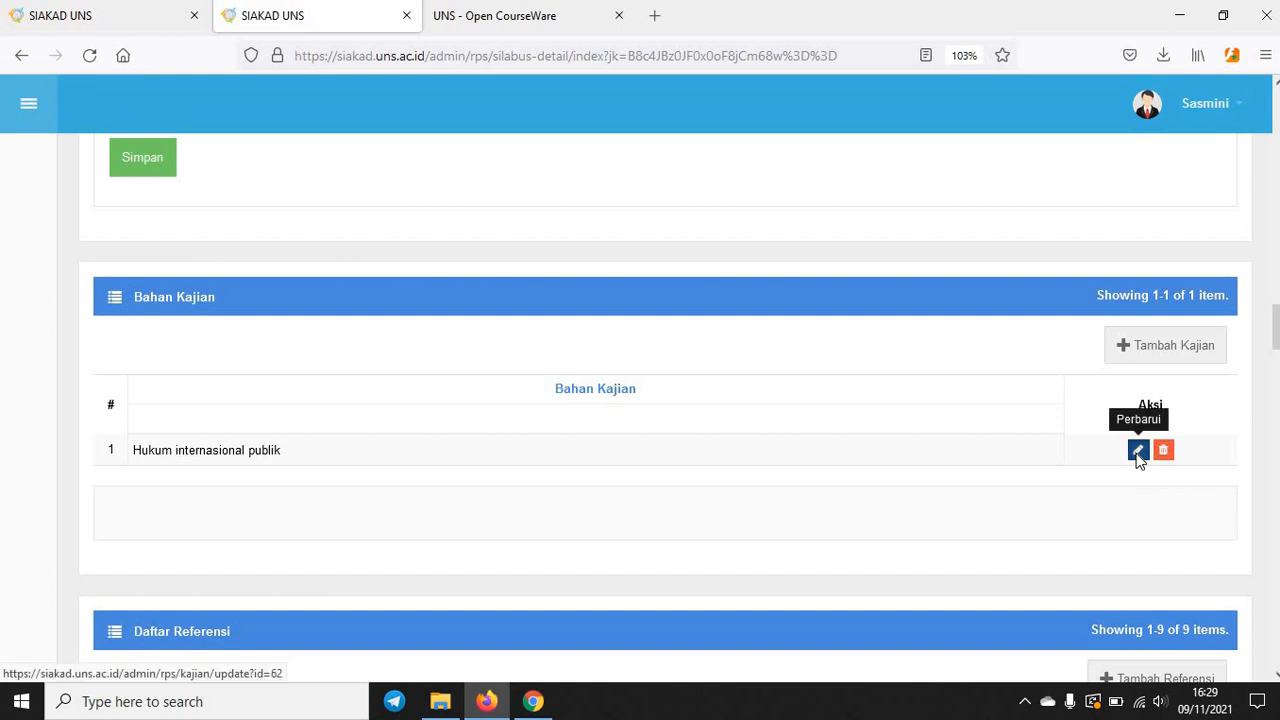
{"action": "left_click", "coordinate": [1138, 451]}
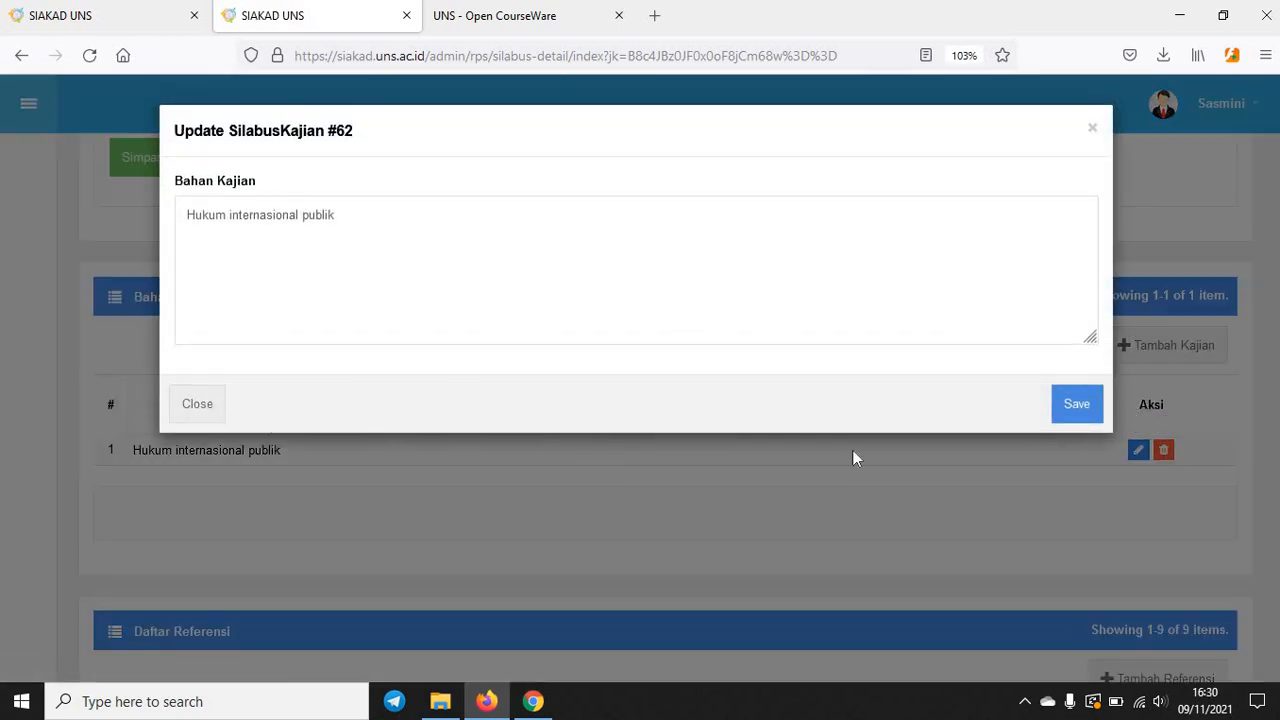
{"action": "left_click", "coordinate": [853, 458]}
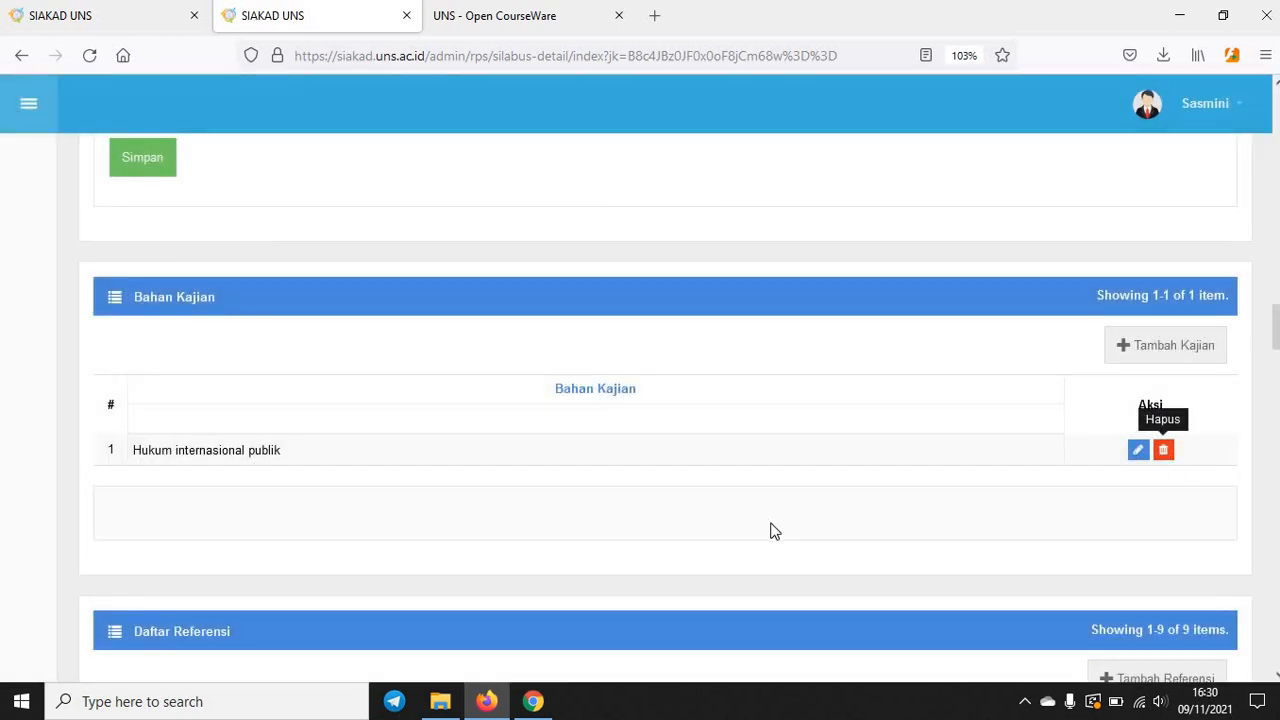
Step: View the reference types offered for adding an entry to Daftar Referensi, and close the dialog without choosing one
{"action": "scroll", "coordinate": [771, 531], "scroll_direction": "down", "scroll_amount": 3}
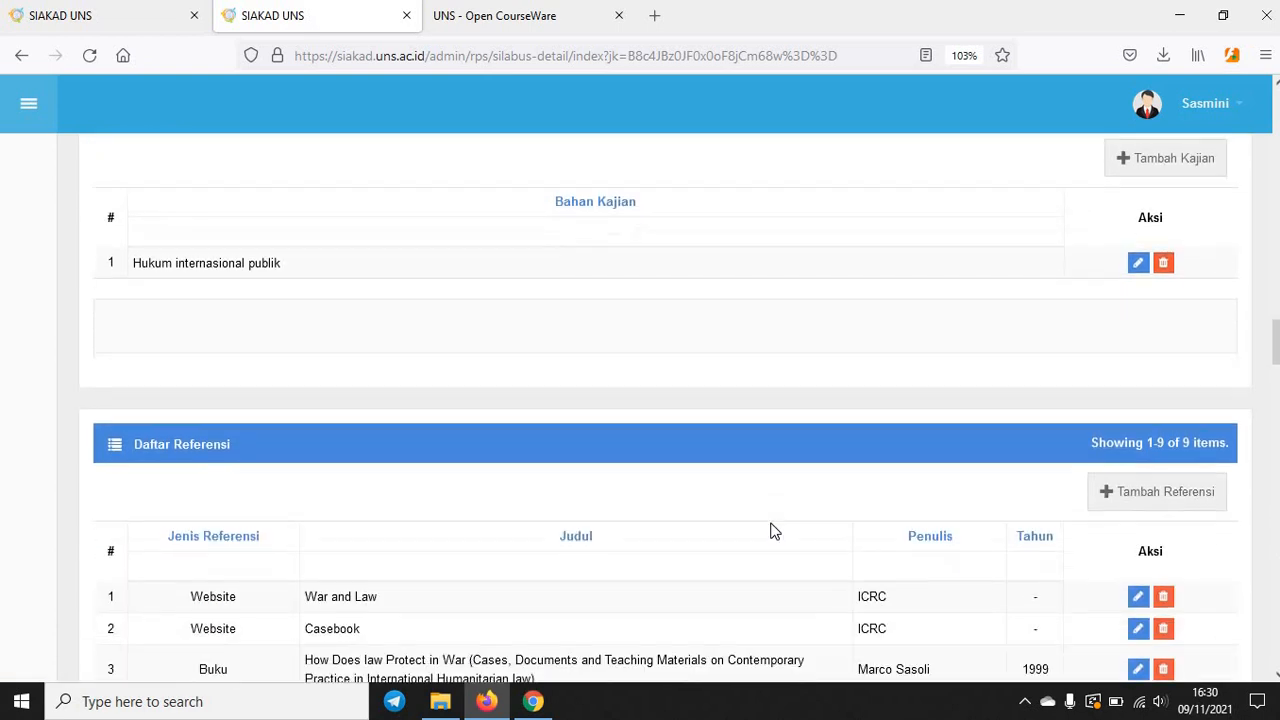
{"action": "scroll", "coordinate": [771, 531], "scroll_direction": "down", "scroll_amount": 2}
{"action": "scroll", "coordinate": [771, 531], "scroll_direction": "down", "scroll_amount": 1}
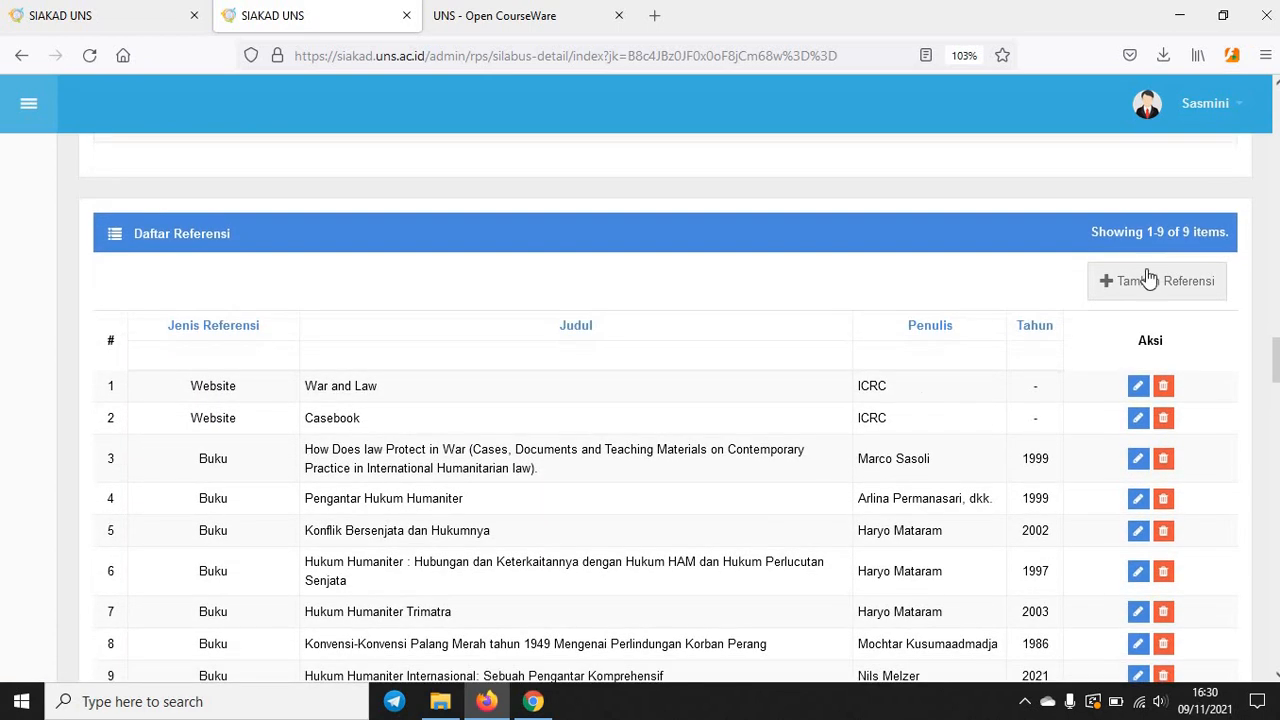
{"action": "left_click", "coordinate": [1119, 286]}
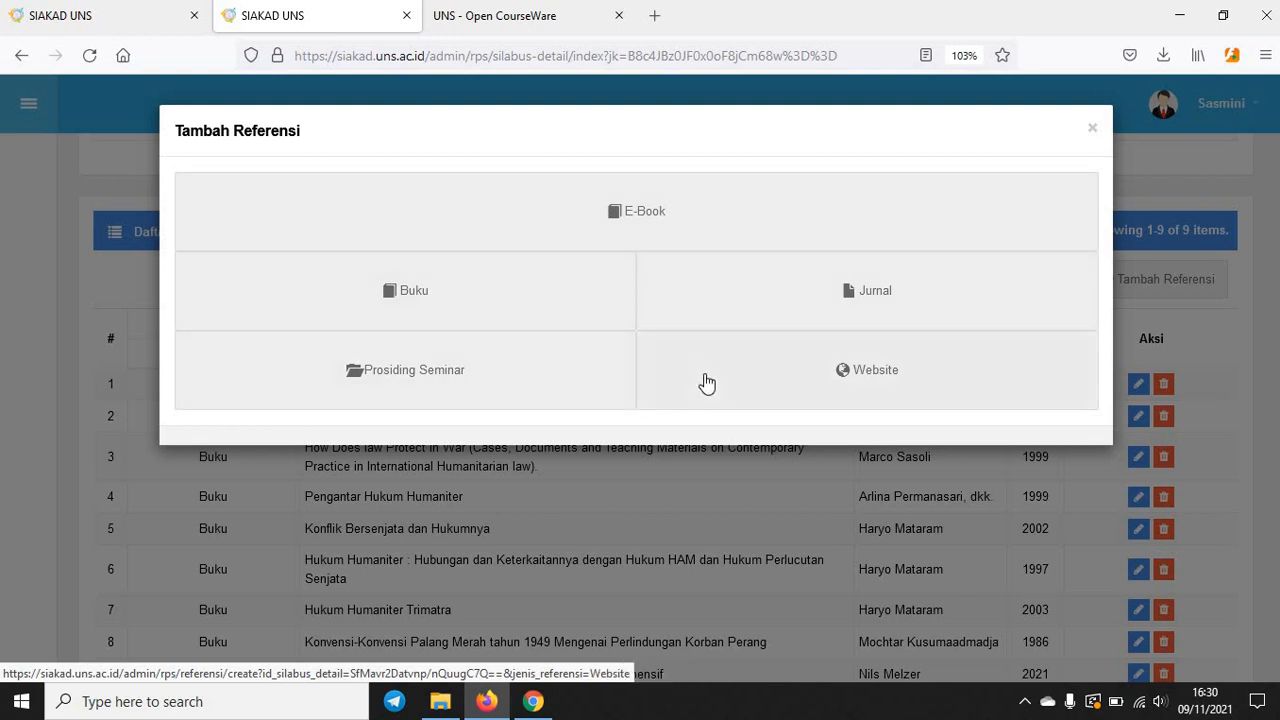
{"action": "left_click", "coordinate": [1093, 139]}
Step: Examine the first lesson plan in the Daftar Rencana Pembelajaran table across all its columns, including assessment, instrument and action columns
{"action": "scroll", "coordinate": [800, 417], "scroll_direction": "down", "scroll_amount": 4}
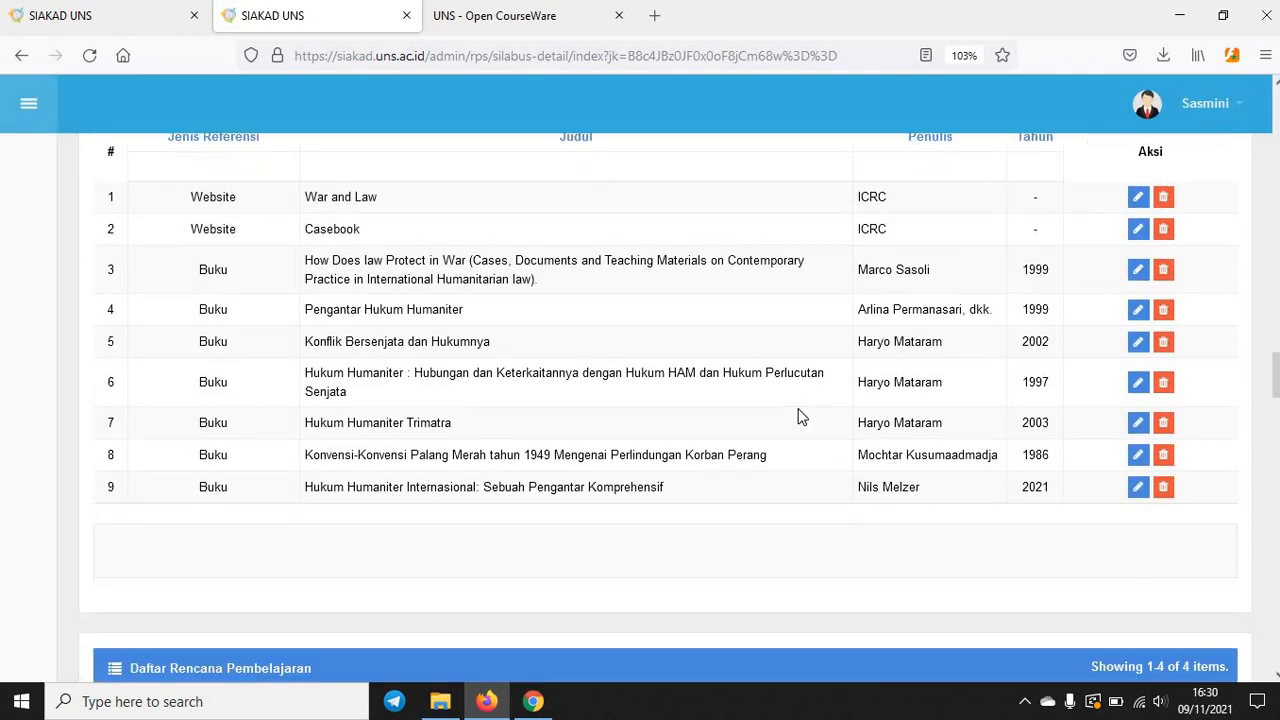
{"action": "scroll", "coordinate": [800, 417], "scroll_direction": "down", "scroll_amount": 5}
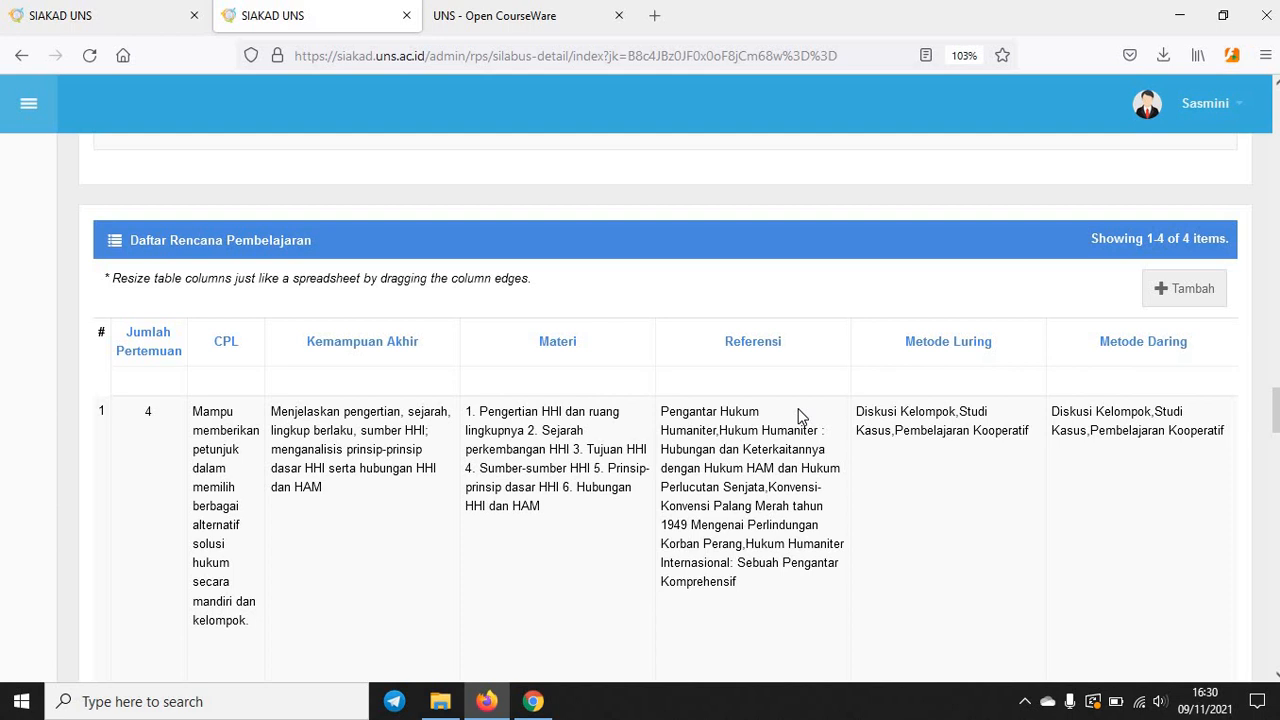
{"action": "scroll", "coordinate": [799, 410], "scroll_direction": "down", "scroll_amount": 1}
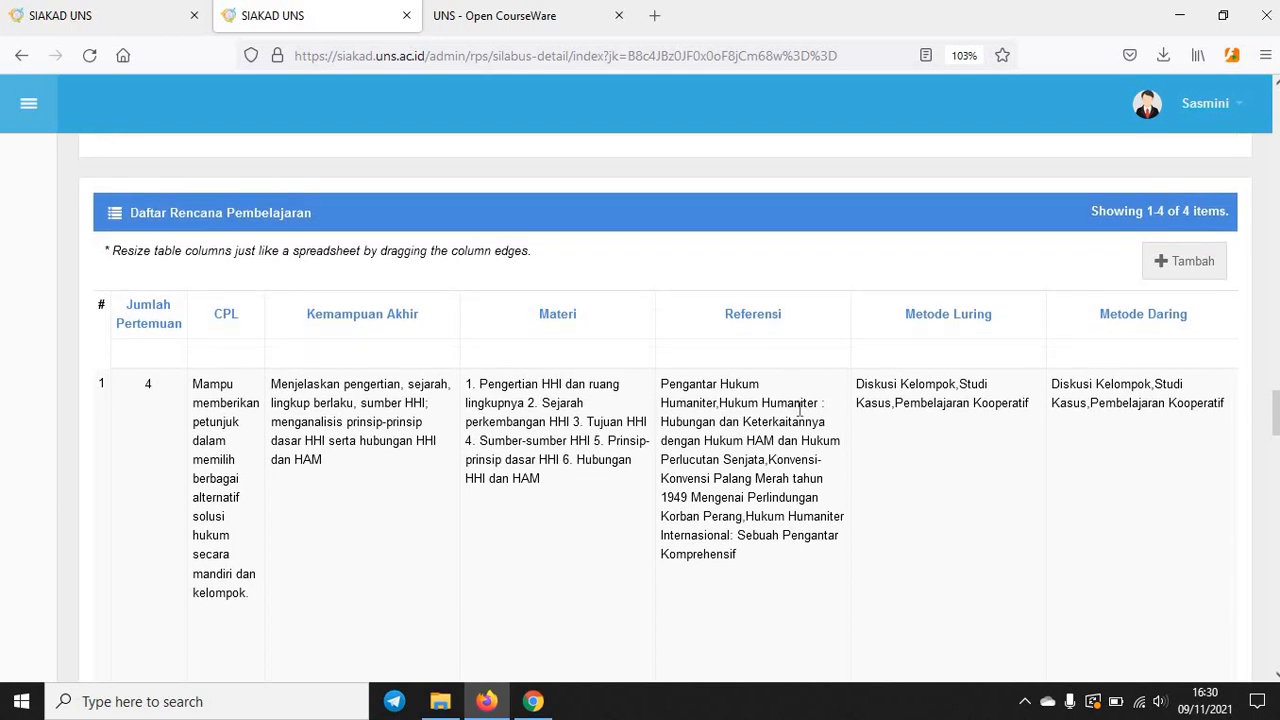
{"action": "scroll", "coordinate": [800, 412], "scroll_direction": "down", "scroll_amount": 1}
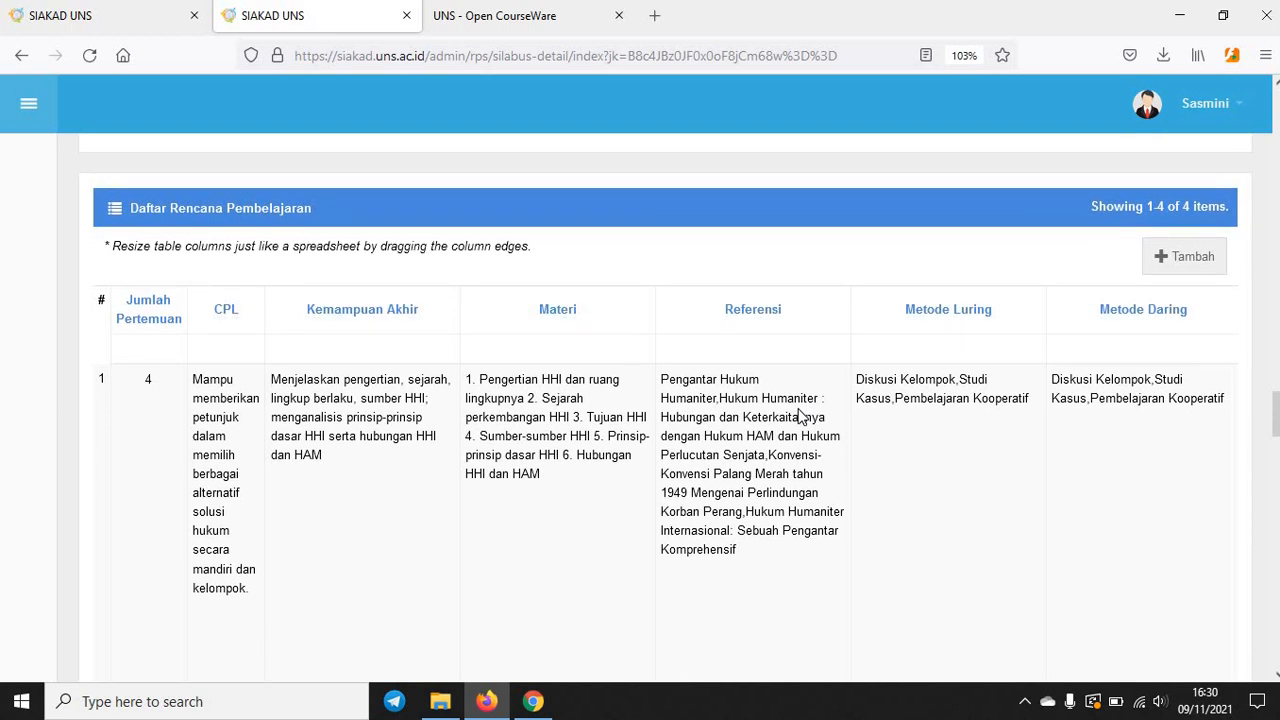
{"action": "scroll", "coordinate": [799, 413], "scroll_direction": "down", "scroll_amount": 1}
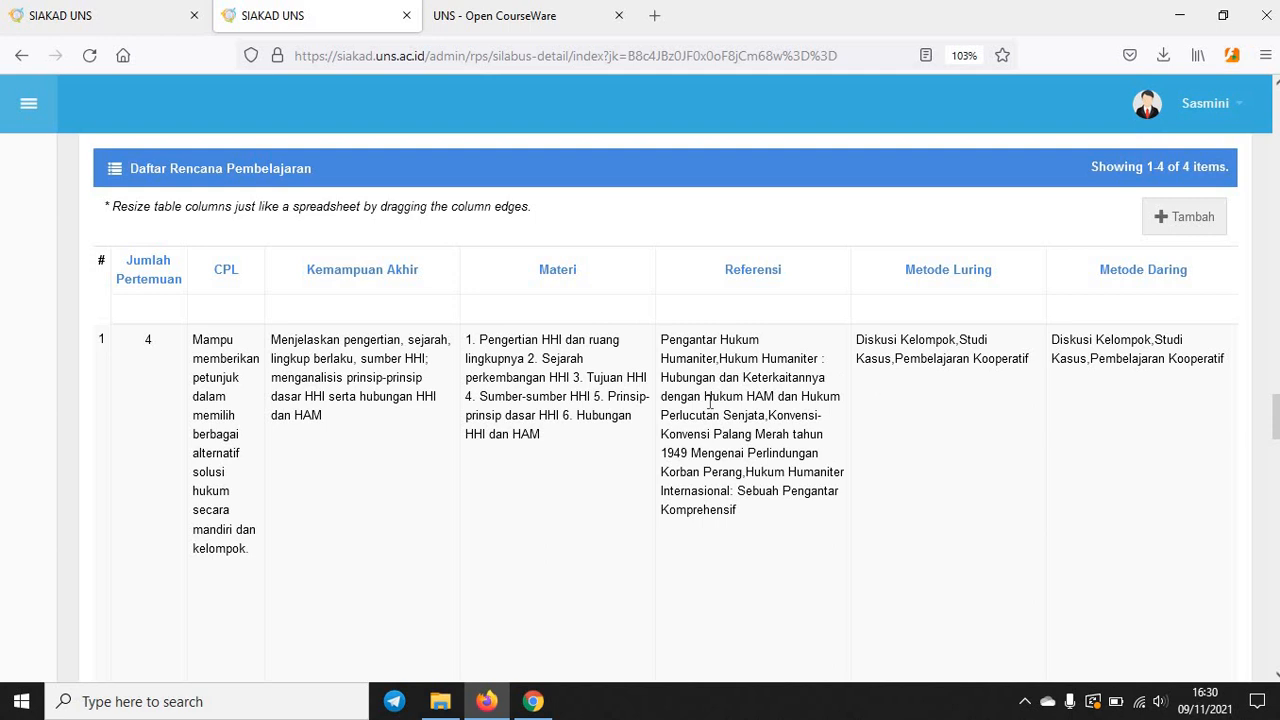
{"action": "scroll", "coordinate": [710, 400], "scroll_direction": "right", "scroll_amount": 7}
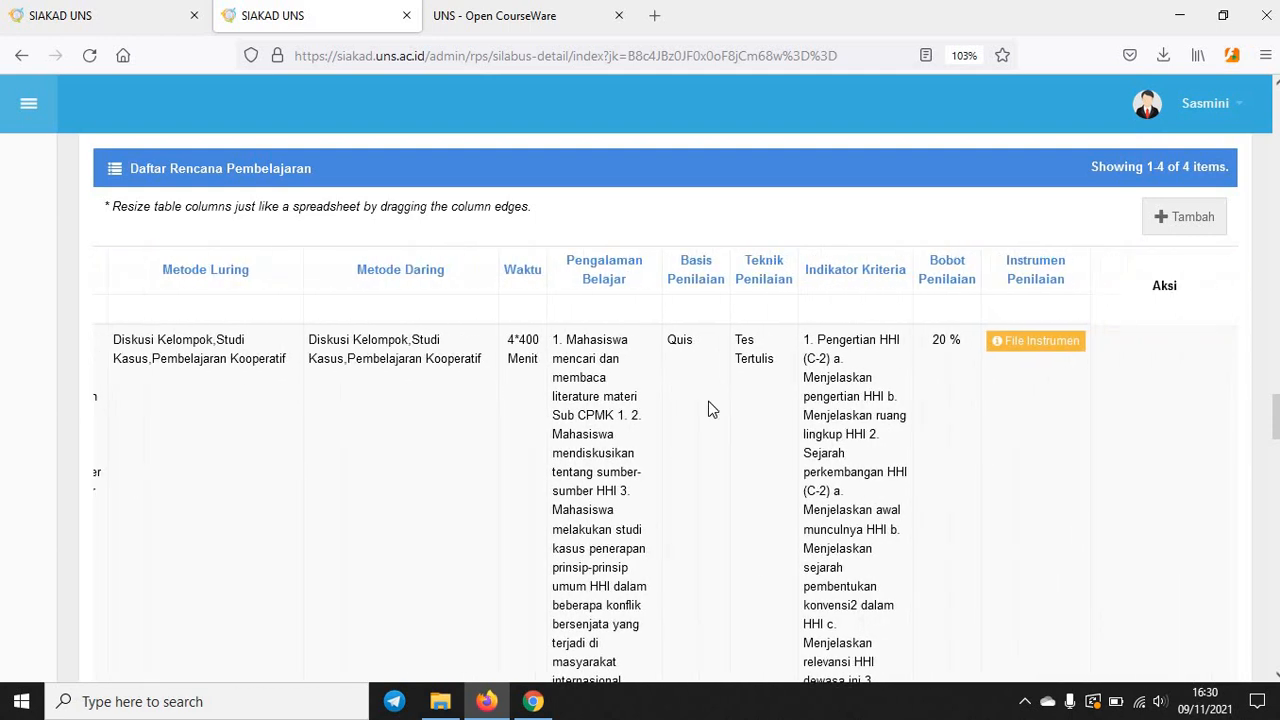
{"action": "scroll", "coordinate": [710, 408], "scroll_direction": "left", "scroll_amount": 7}
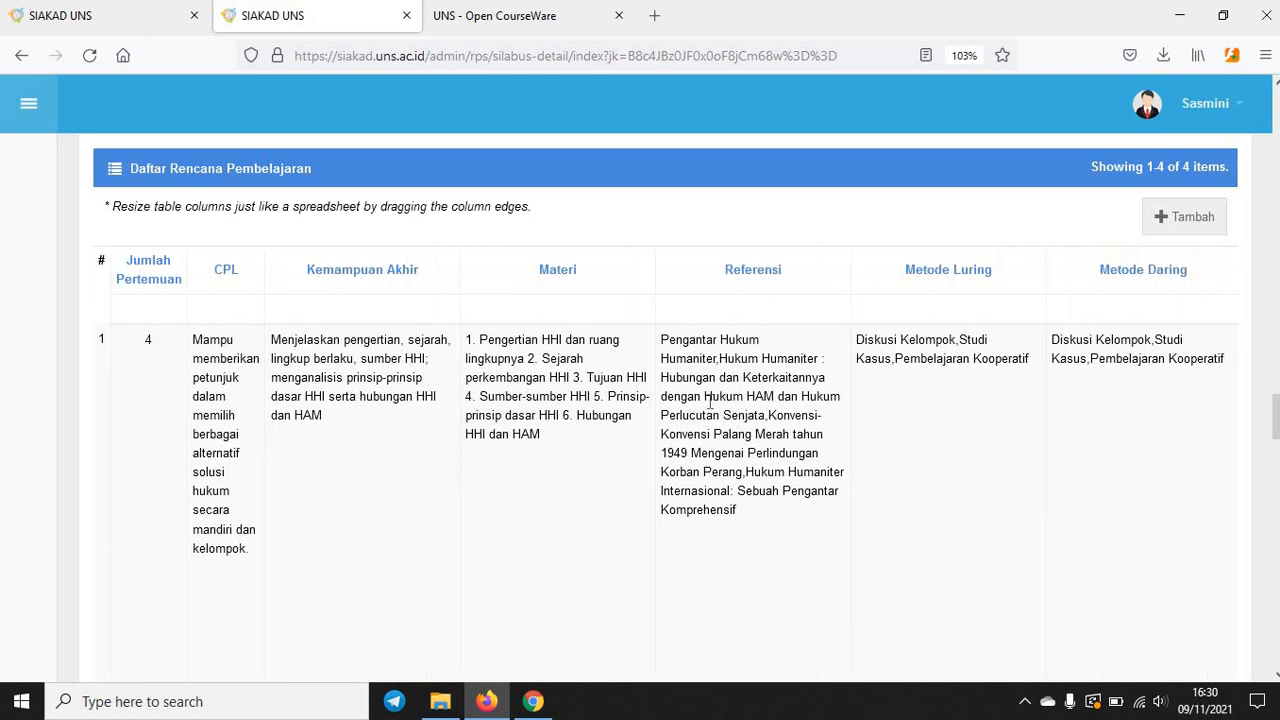
{"action": "scroll", "coordinate": [710, 400], "scroll_direction": "right", "scroll_amount": 7}
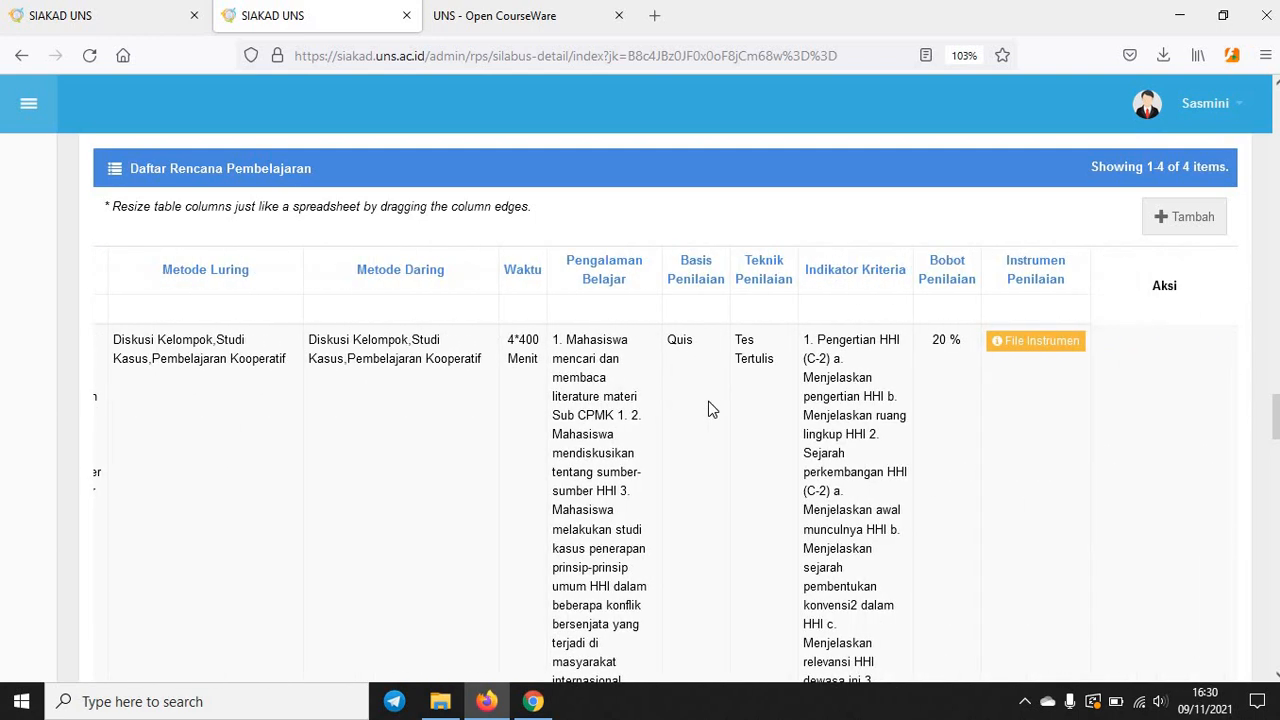
{"action": "scroll", "coordinate": [710, 408], "scroll_direction": "left", "scroll_amount": 1}
{"action": "scroll", "coordinate": [710, 408], "scroll_direction": "down", "scroll_amount": 1}
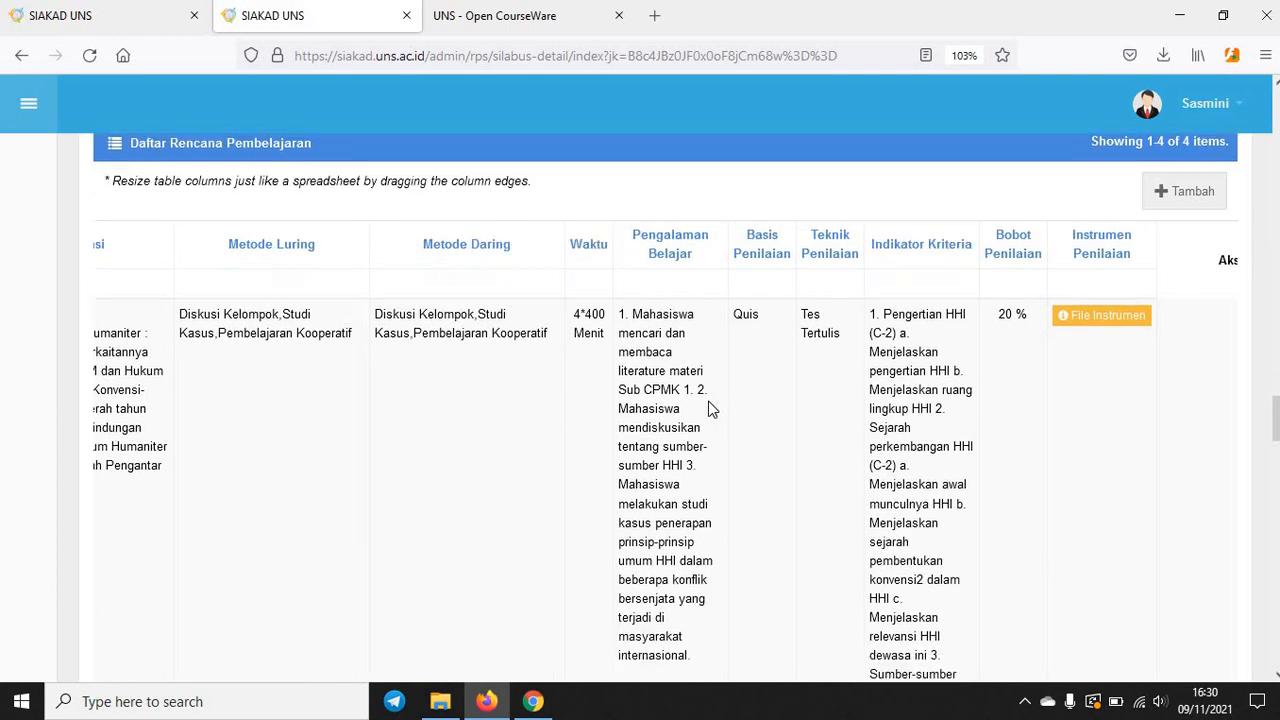
{"action": "scroll", "coordinate": [709, 408], "scroll_direction": "down", "scroll_amount": 3}
{"action": "scroll", "coordinate": [709, 408], "scroll_direction": "right", "scroll_amount": 1}
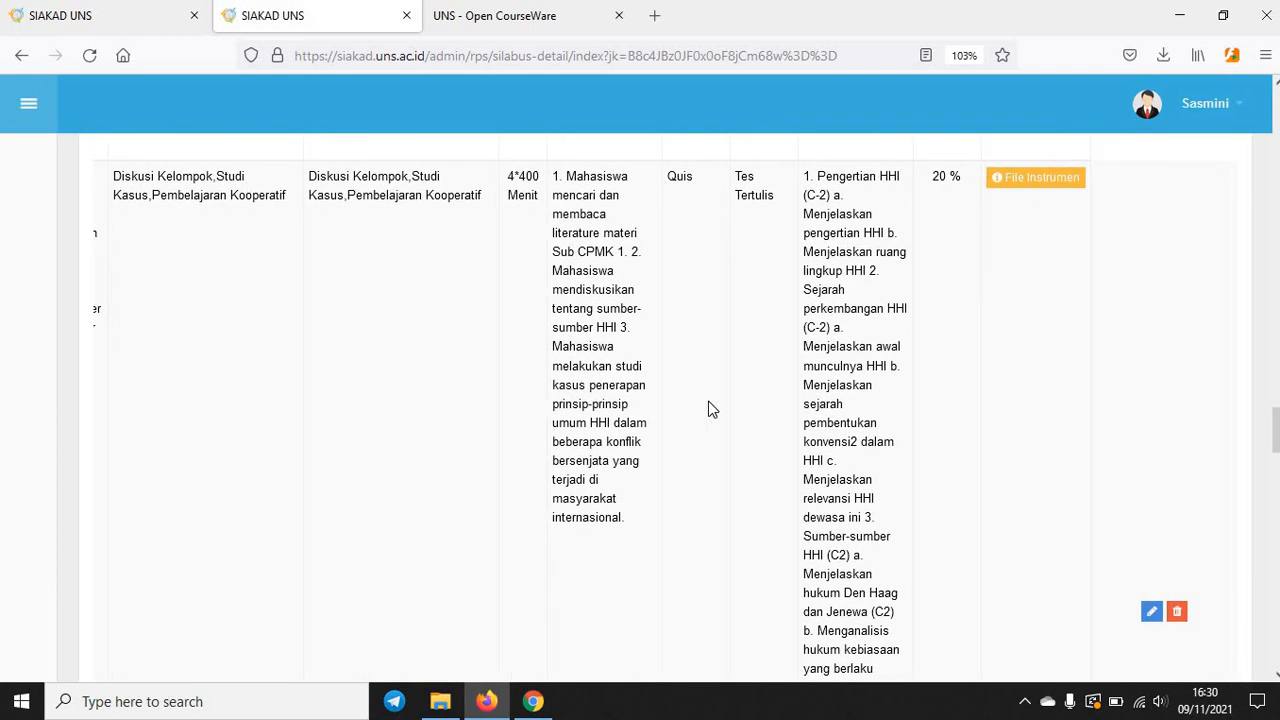
{"action": "scroll", "coordinate": [709, 408], "scroll_direction": "down", "scroll_amount": 1}
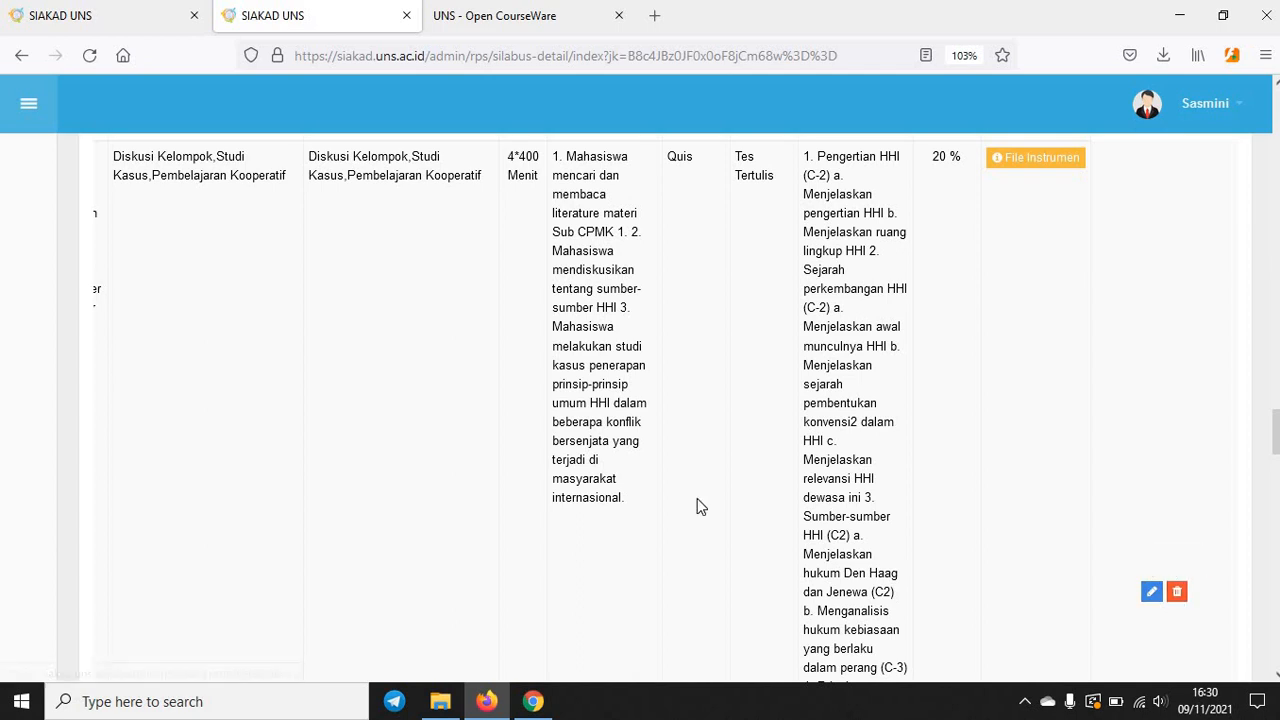
{"action": "scroll", "coordinate": [527, 445], "scroll_direction": "up", "scroll_amount": 5}
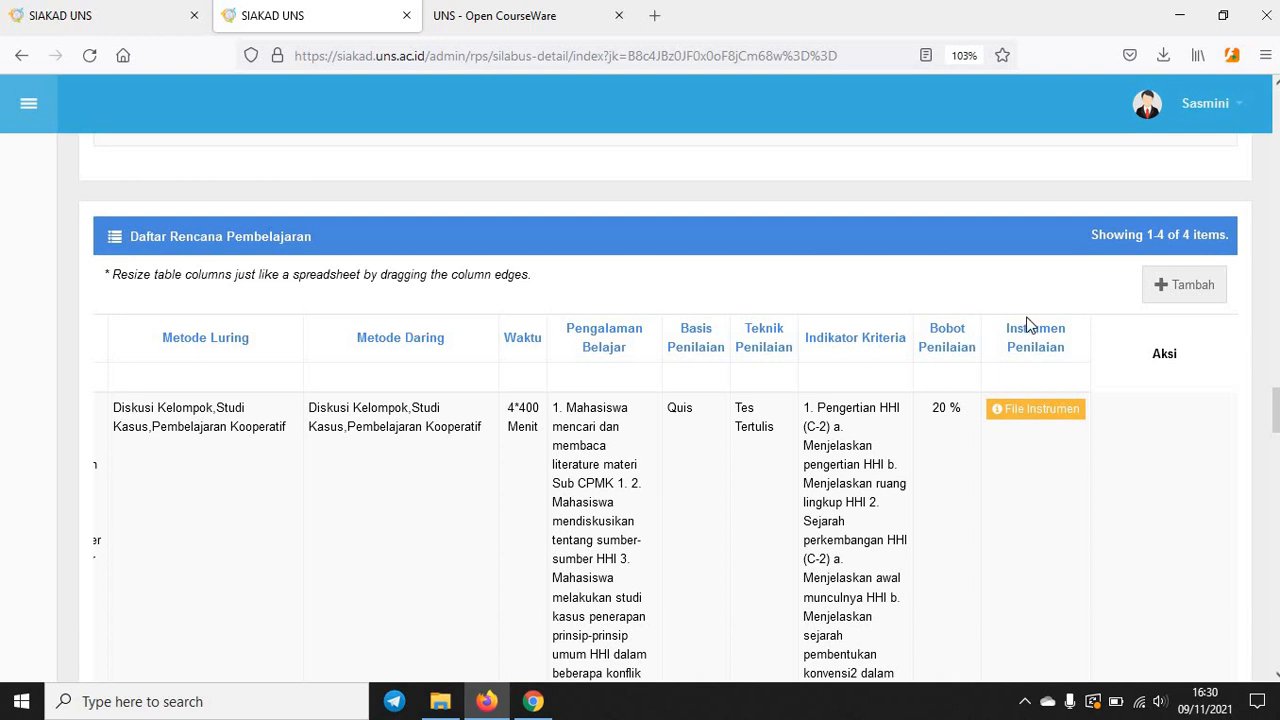
Step: Open a new Rencana Pembelajaran form and view its CPL choices without selecting one
{"action": "left_click", "coordinate": [1164, 290]}
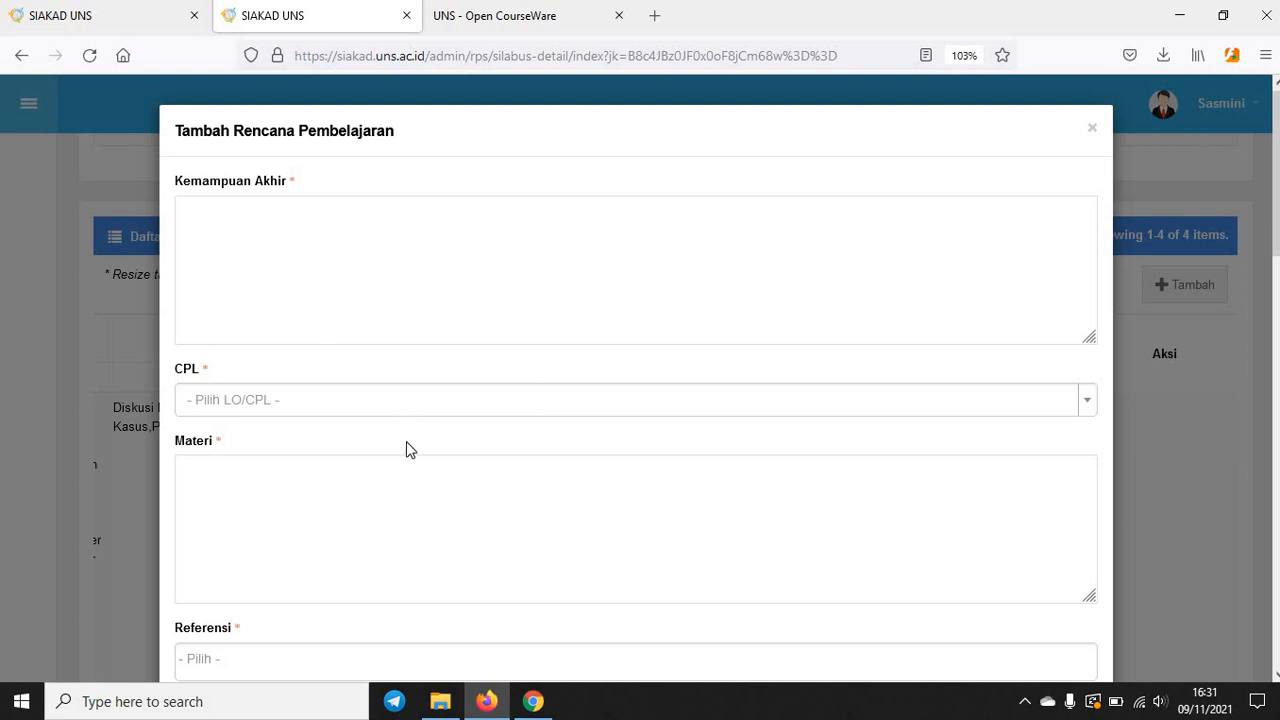
{"action": "scroll", "coordinate": [408, 441], "scroll_direction": "down", "scroll_amount": 3}
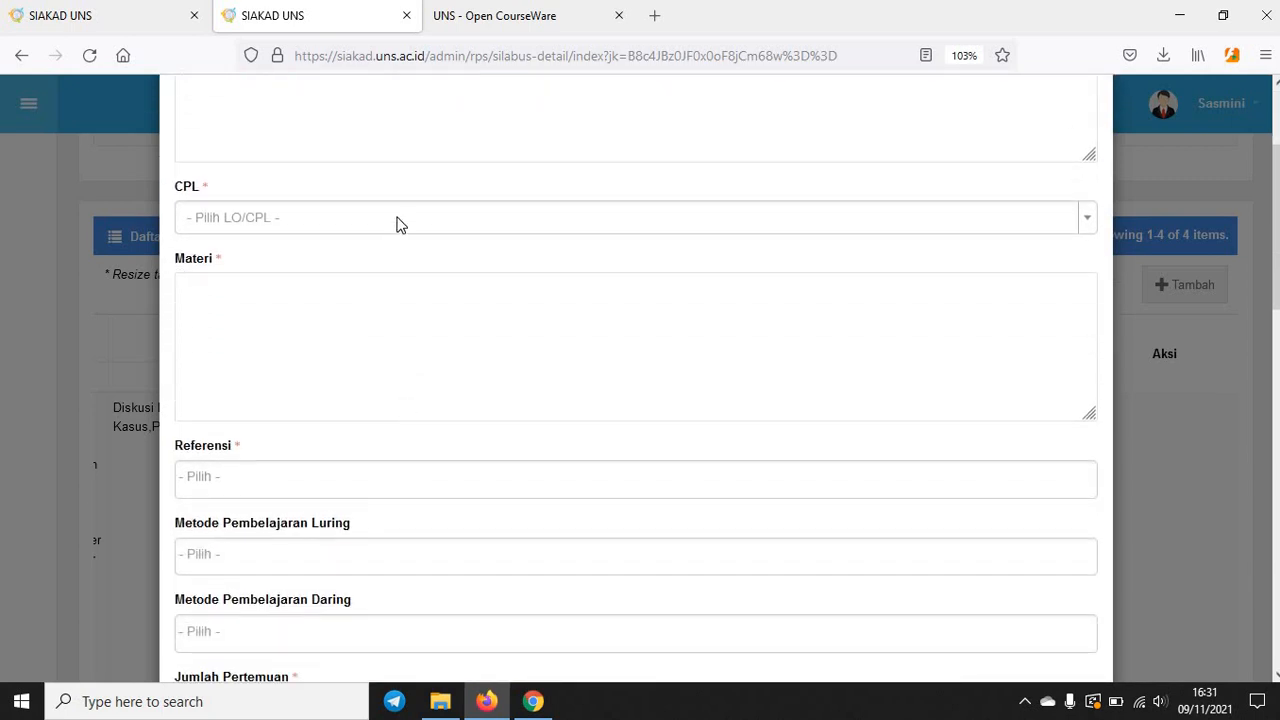
{"action": "left_click", "coordinate": [396, 219]}
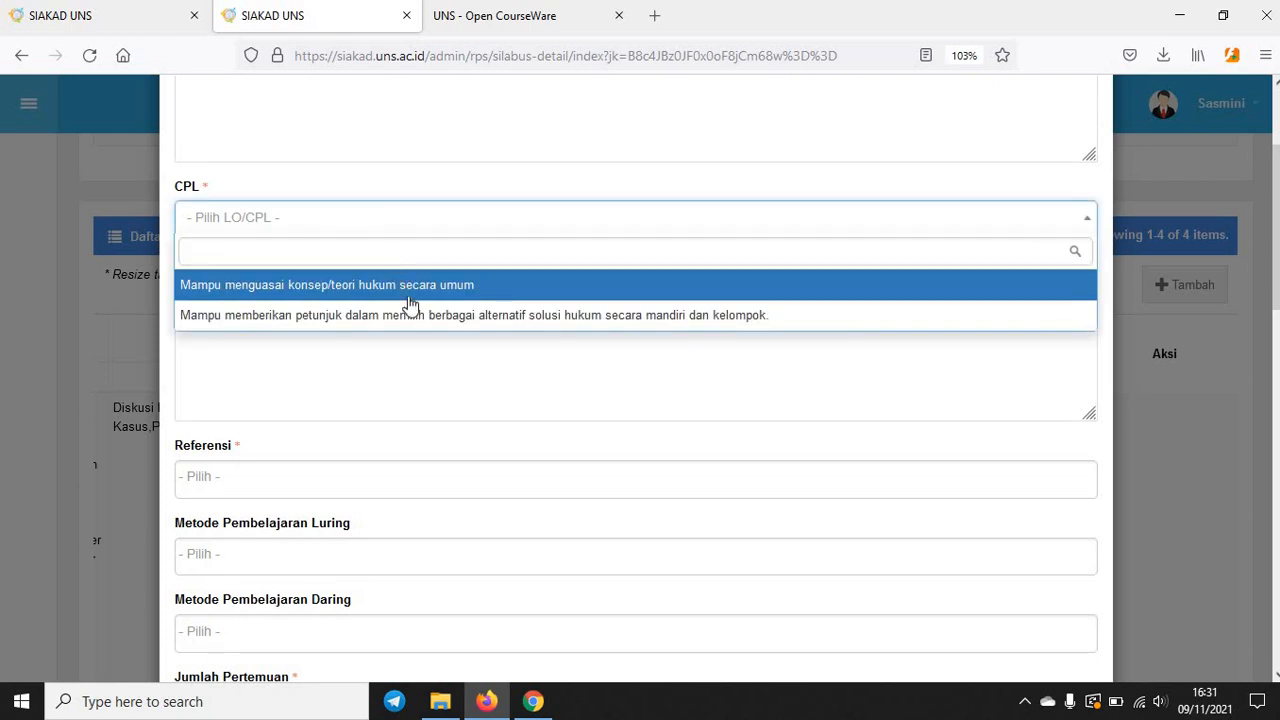
{"action": "left_click", "coordinate": [451, 189]}
{"action": "scroll", "coordinate": [351, 294], "scroll_direction": "down", "scroll_amount": 2}
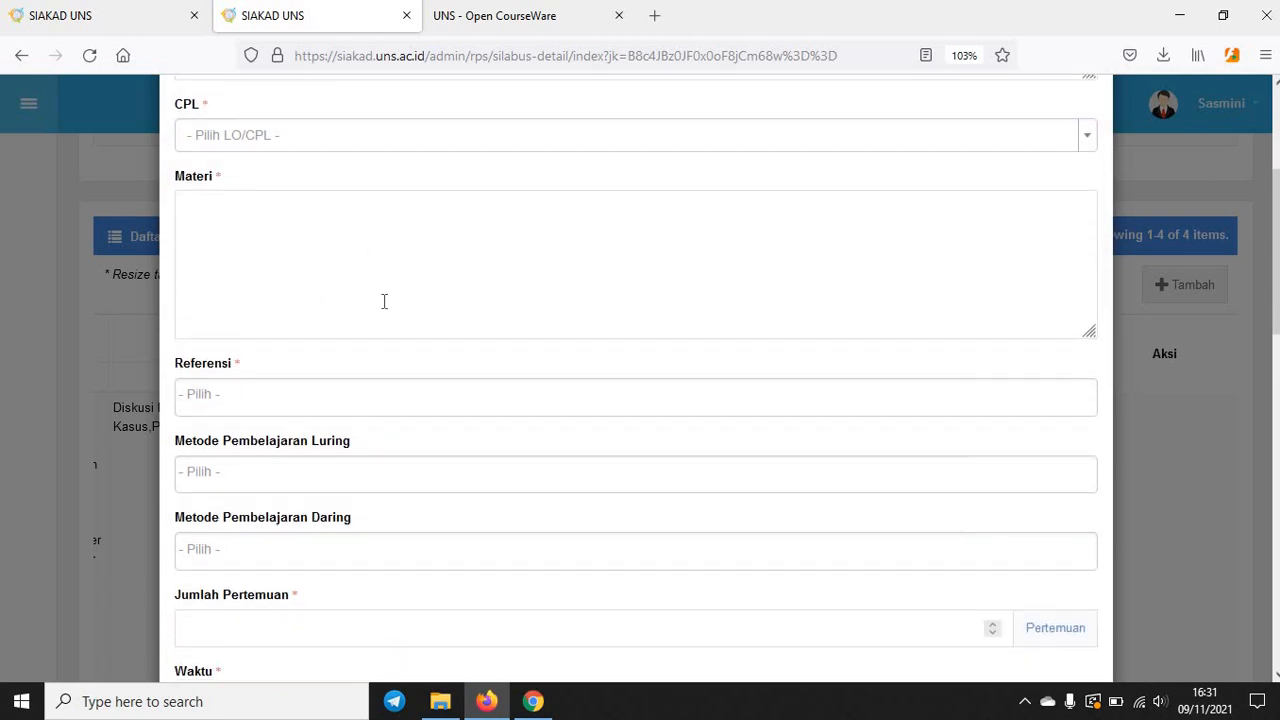
Step: View the sources available in the Referensi field of the new lesson plan form without selecting any
{"action": "scroll", "coordinate": [383, 301], "scroll_direction": "down", "scroll_amount": 3}
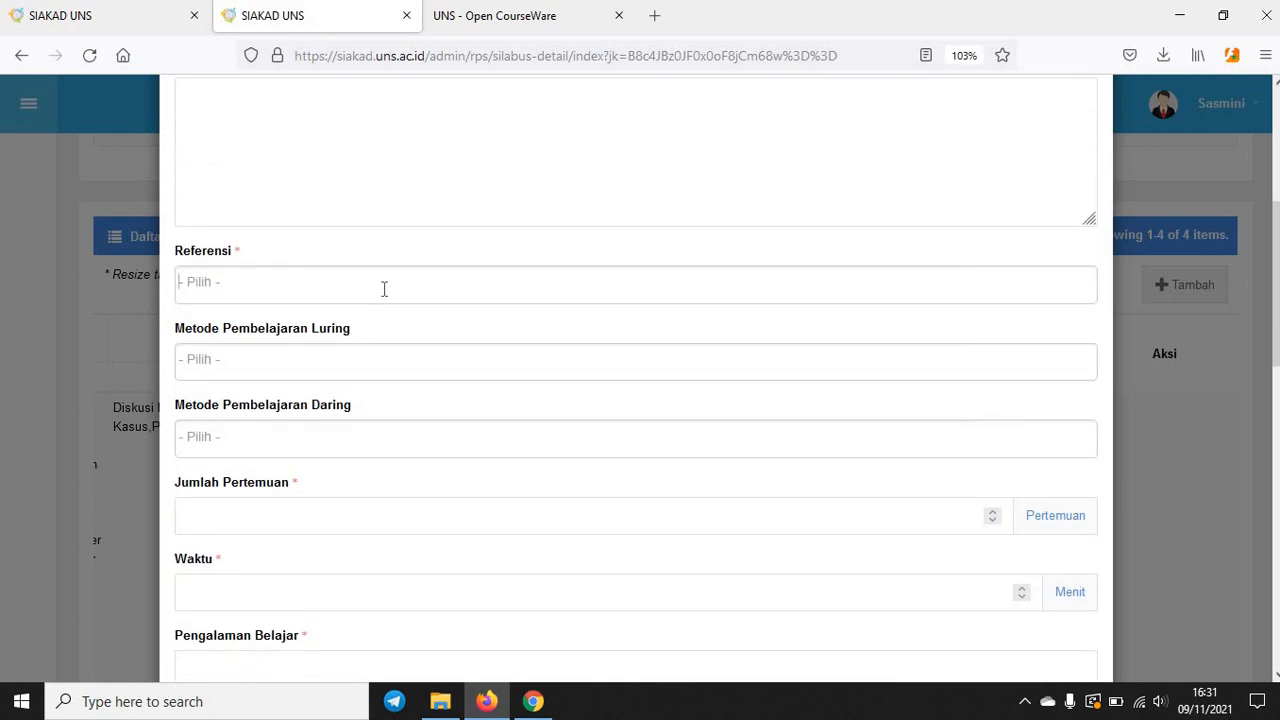
{"action": "left_click", "coordinate": [384, 289]}
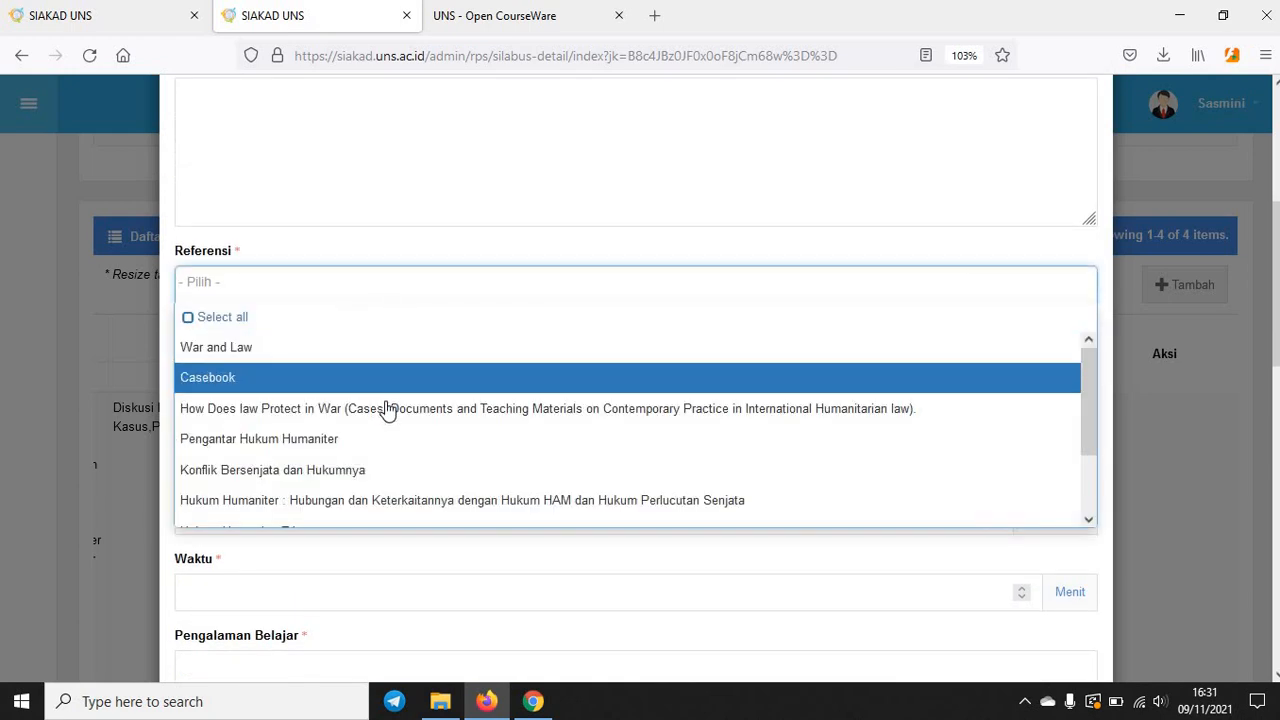
{"action": "left_click", "coordinate": [380, 238]}
{"action": "scroll", "coordinate": [484, 403], "scroll_direction": "down", "scroll_amount": 2}
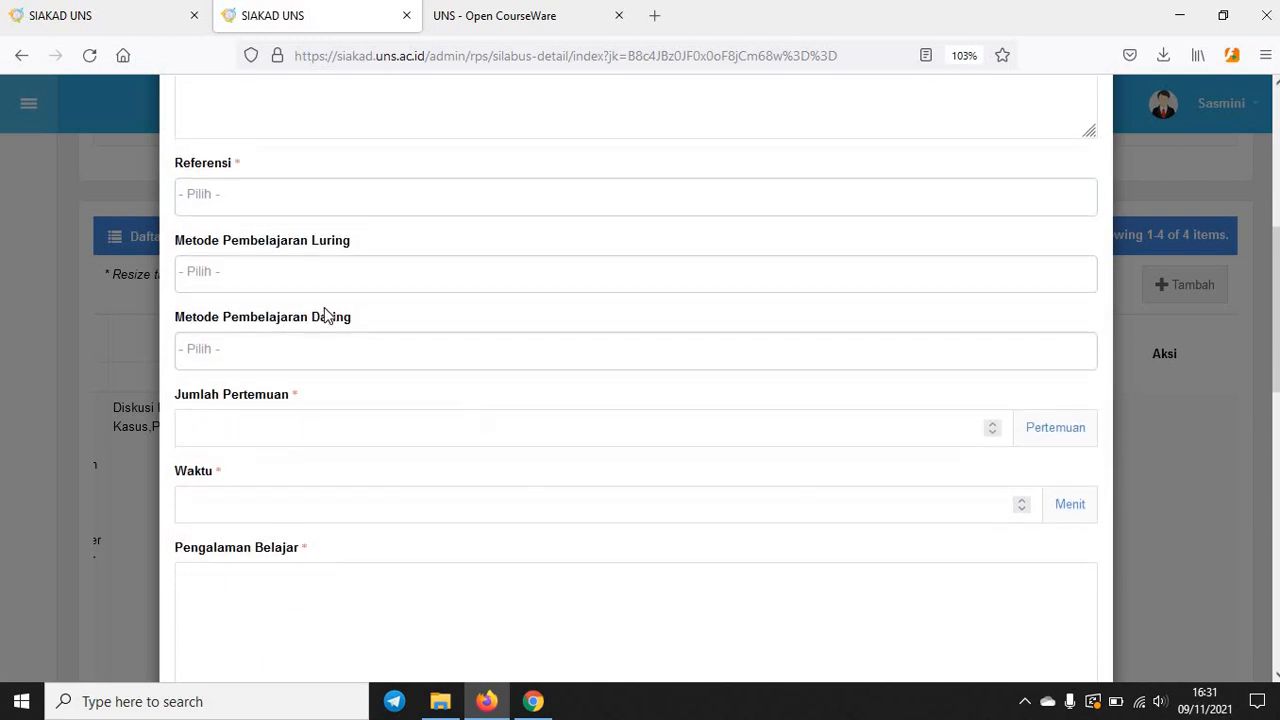
Step: View all the teaching methods offered for Metode Pembelajaran Luring and close the choices without selecting any
{"action": "left_click", "coordinate": [366, 277]}
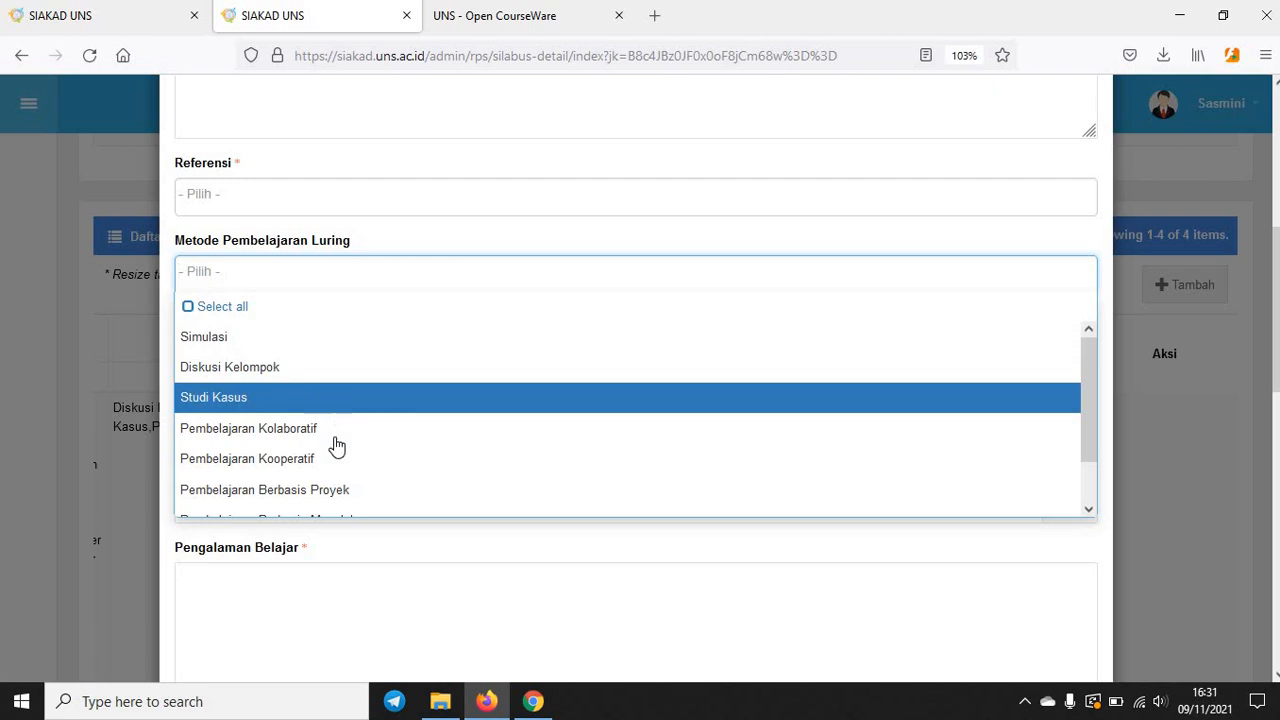
{"action": "scroll", "coordinate": [337, 460], "scroll_direction": "down", "scroll_amount": 1}
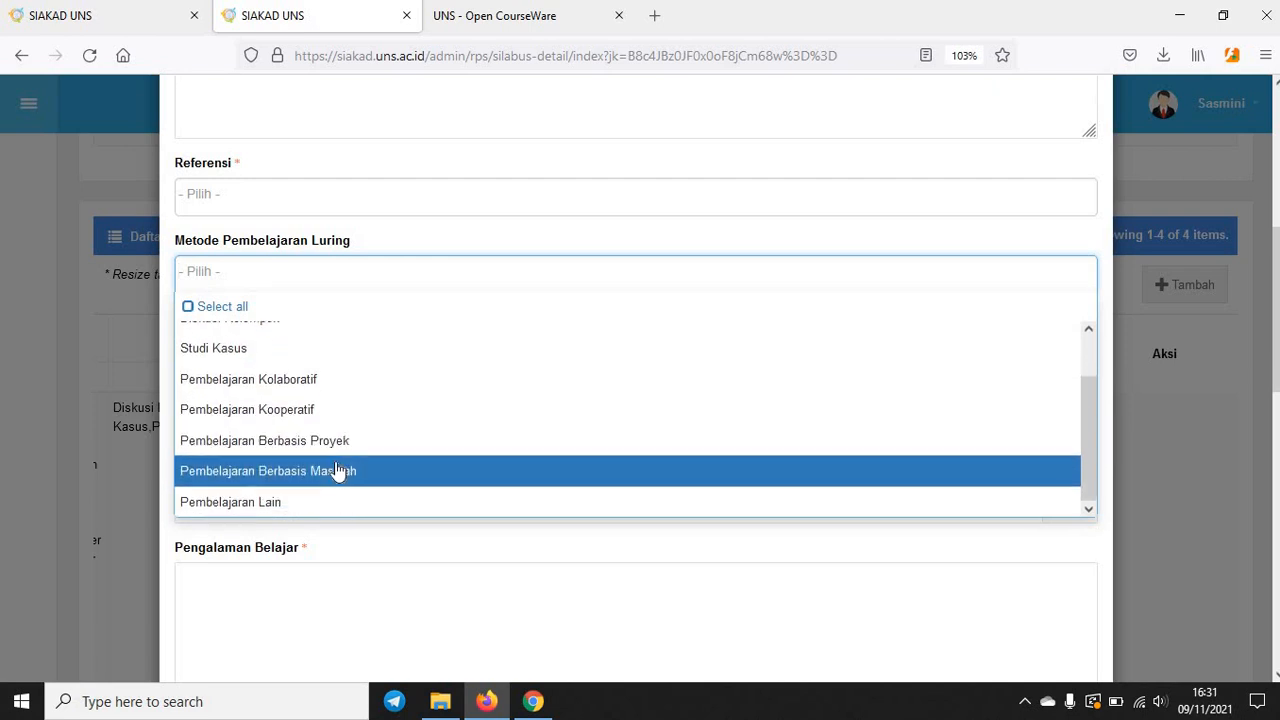
{"action": "scroll", "coordinate": [337, 470], "scroll_direction": "up", "scroll_amount": 1}
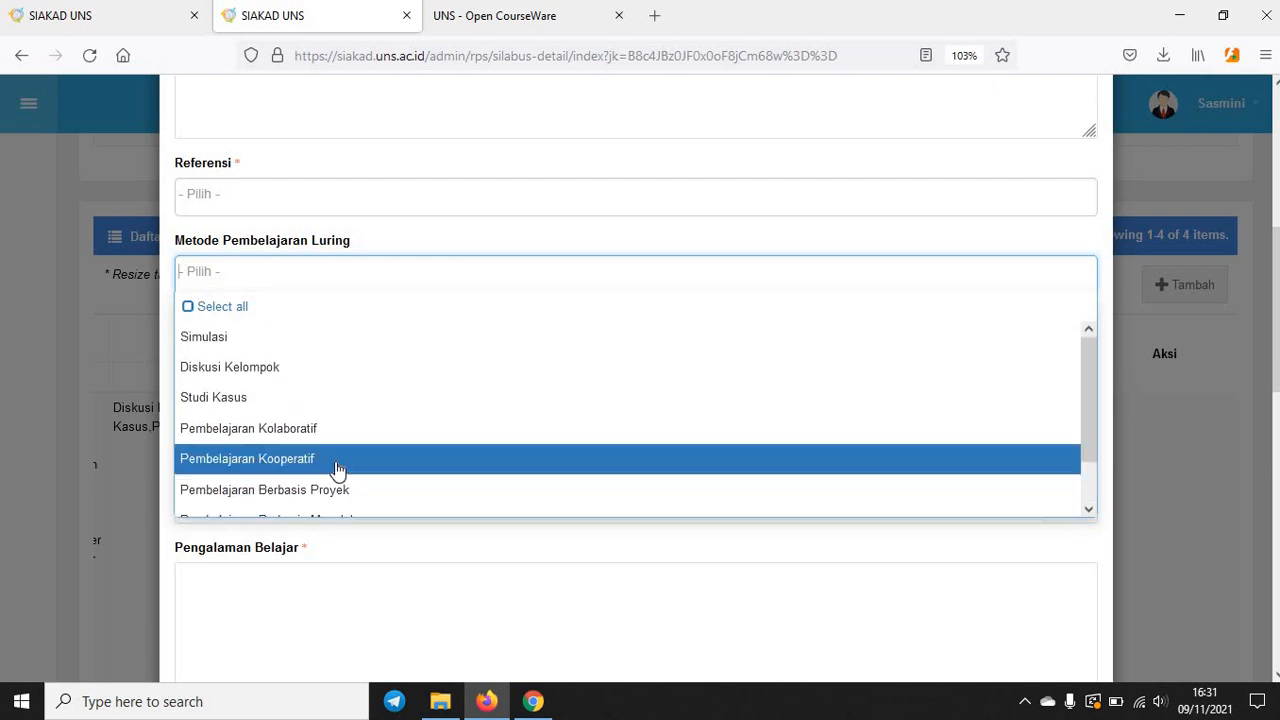
{"action": "left_click", "coordinate": [405, 240]}
{"action": "double_click", "coordinate": [405, 240]}
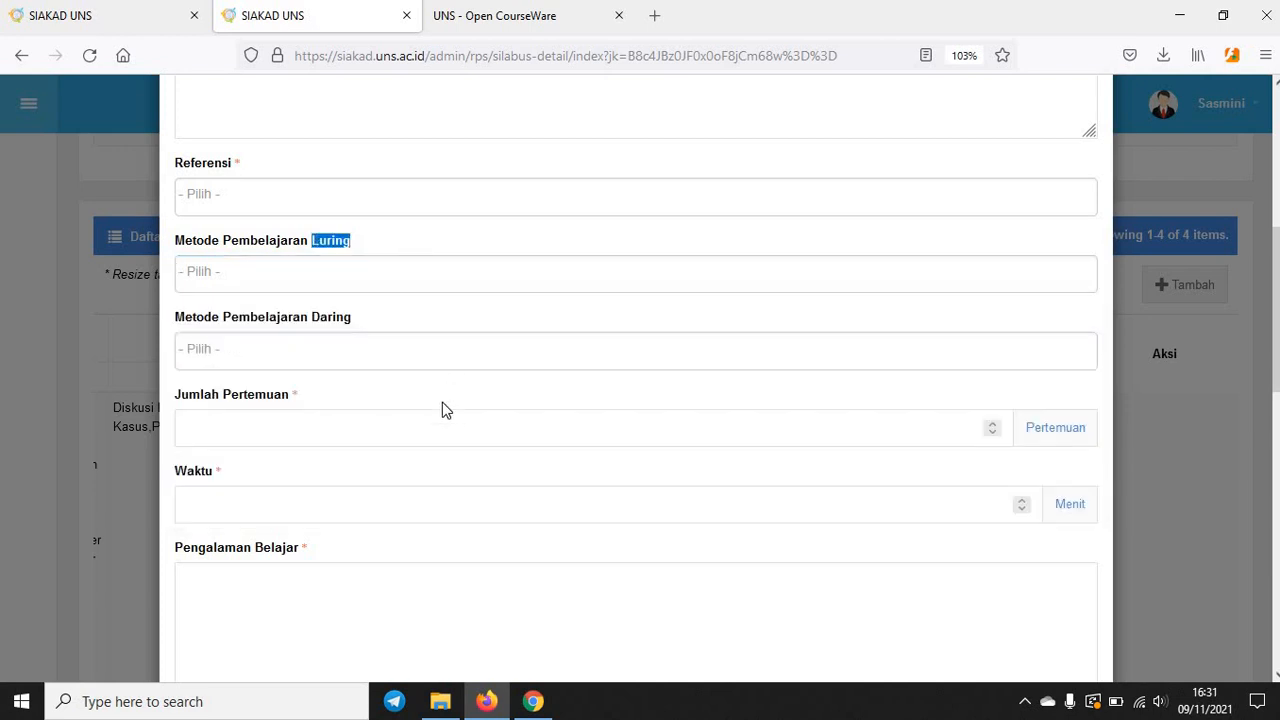
Step: Review the Jumlah Pertemuan, Waktu and Pengalaman Belajar fields of the lesson plan form, leaving them empty
{"action": "scroll", "coordinate": [443, 402], "scroll_direction": "down", "scroll_amount": 2}
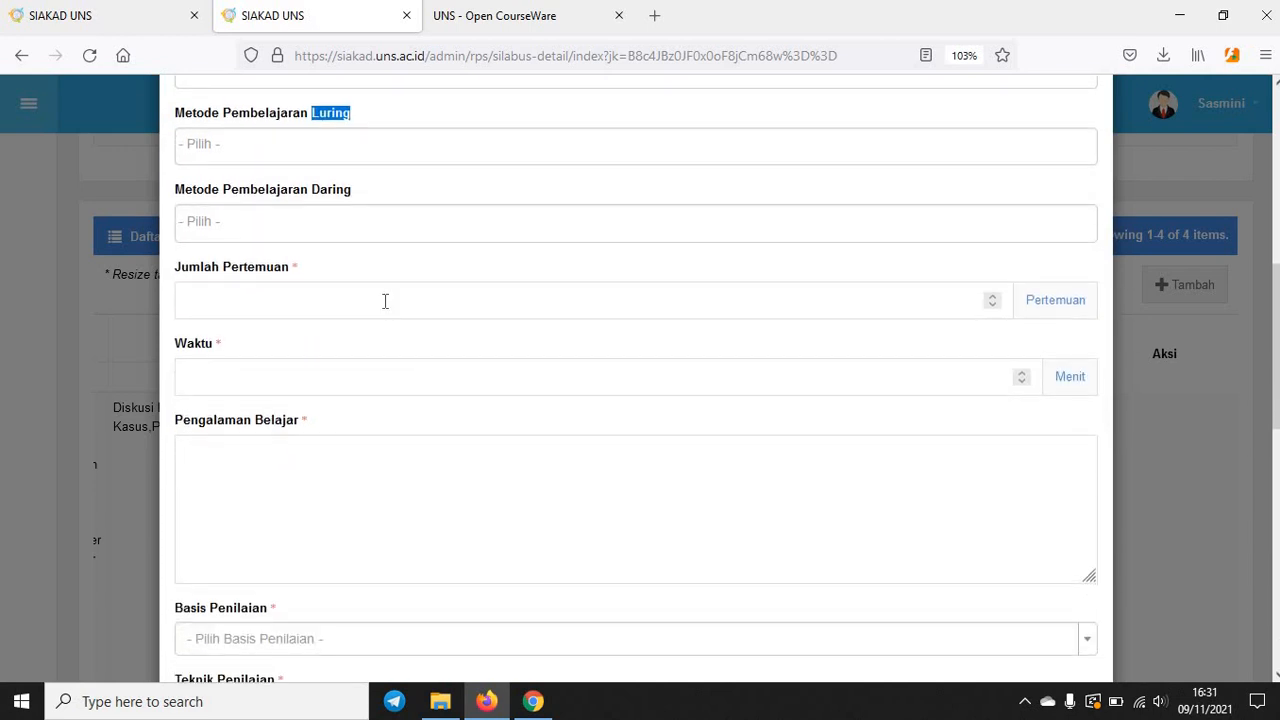
{"action": "left_click", "coordinate": [385, 301]}
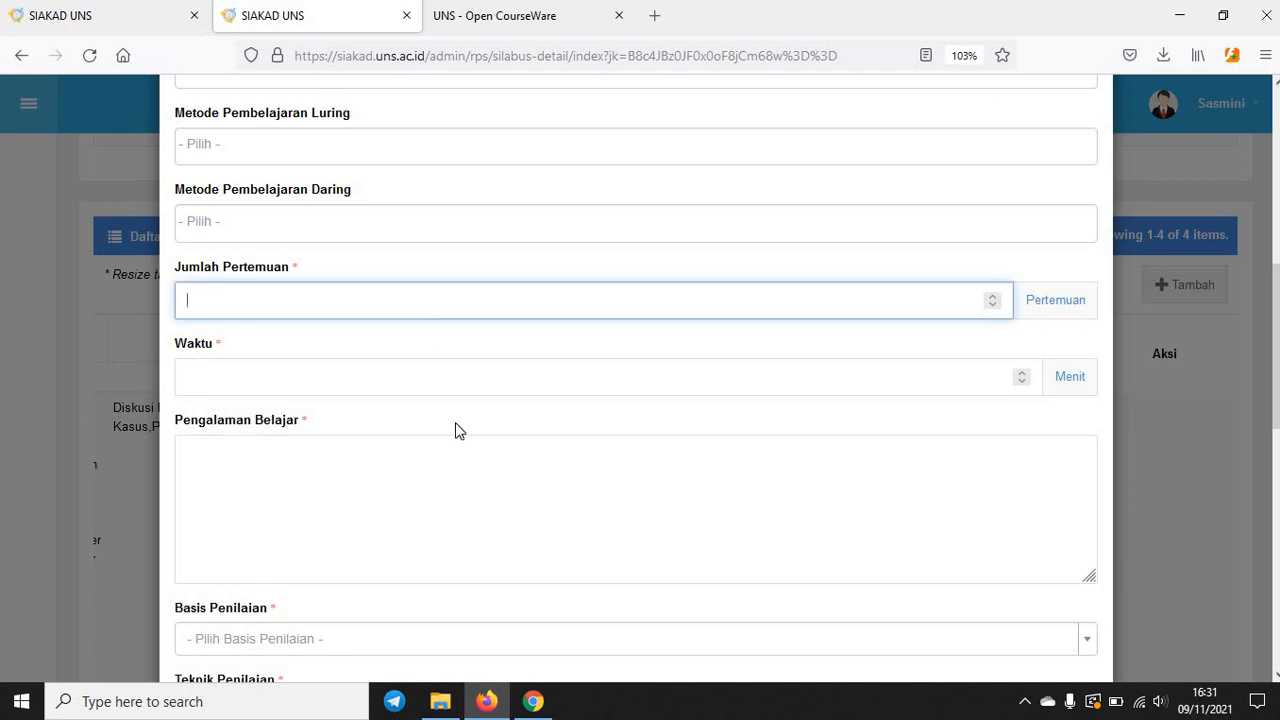
{"action": "scroll", "coordinate": [423, 361], "scroll_direction": "down", "scroll_amount": 1}
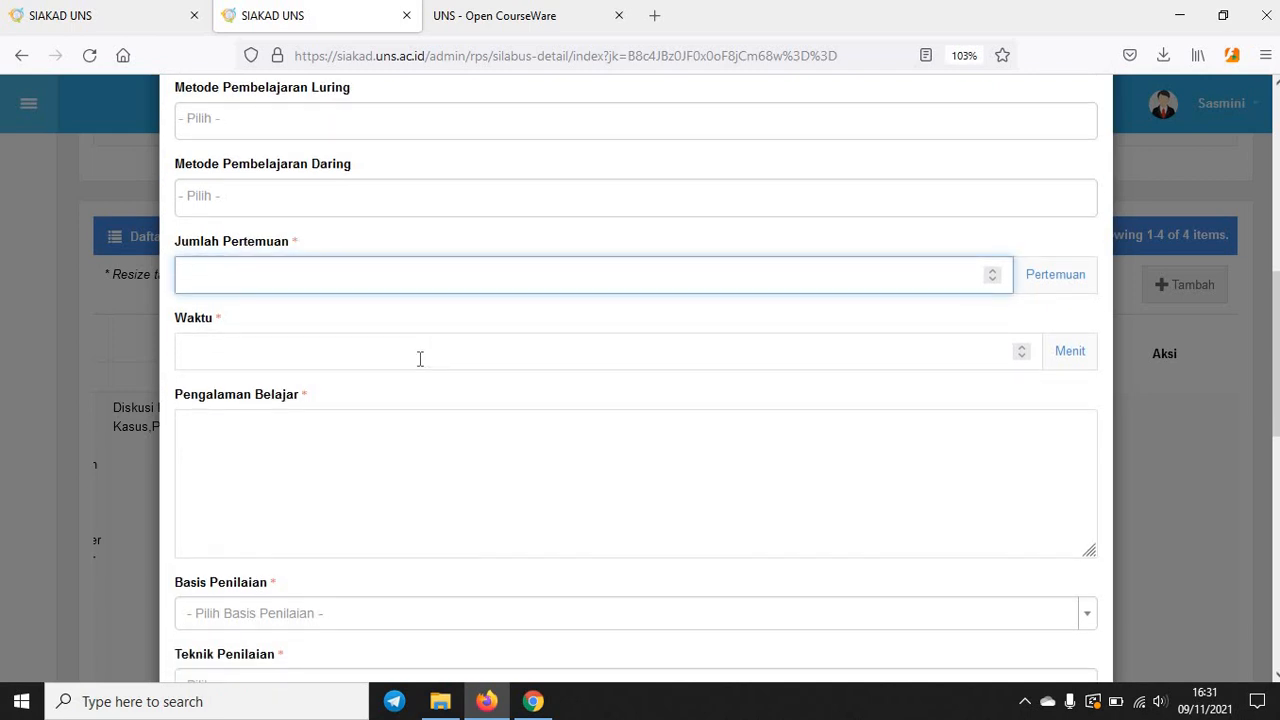
{"action": "key", "text": "Tab"}
{"action": "scroll", "coordinate": [440, 490], "scroll_direction": "down", "scroll_amount": 2}
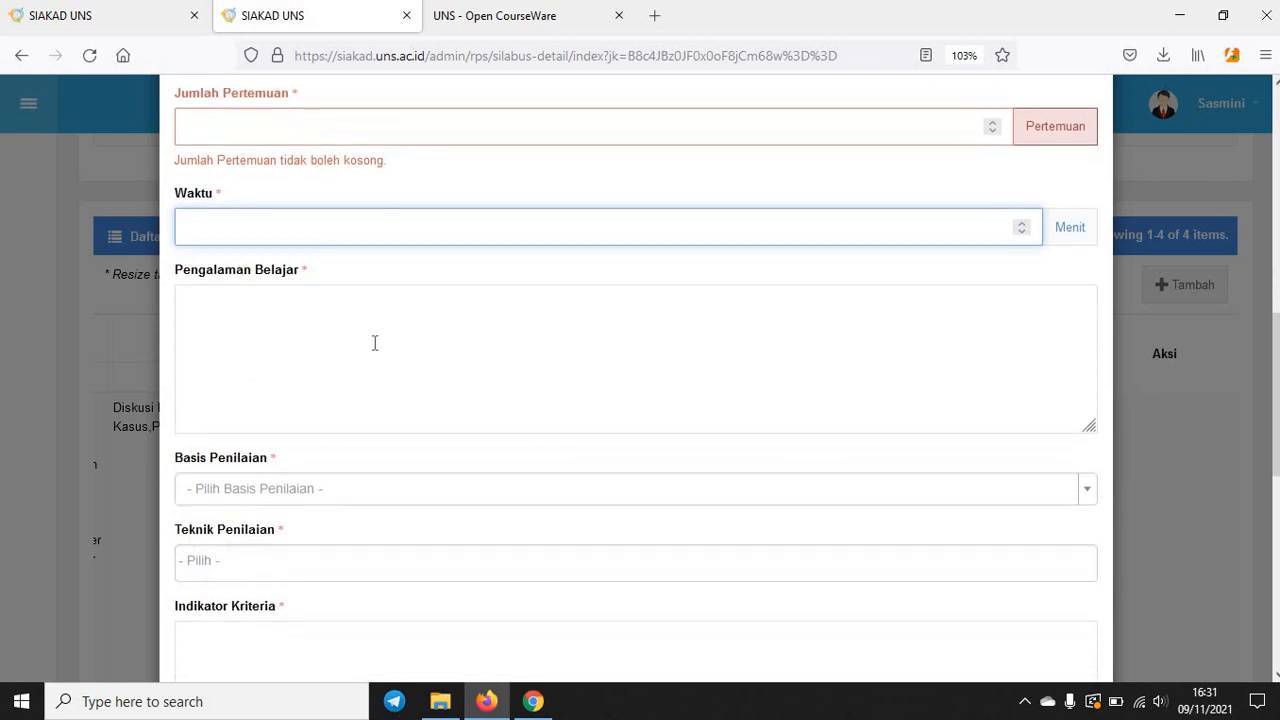
Step: View all the options offered for Basis Penilaian and close the choices without selecting any
{"action": "scroll", "coordinate": [346, 363], "scroll_direction": "down", "scroll_amount": 2}
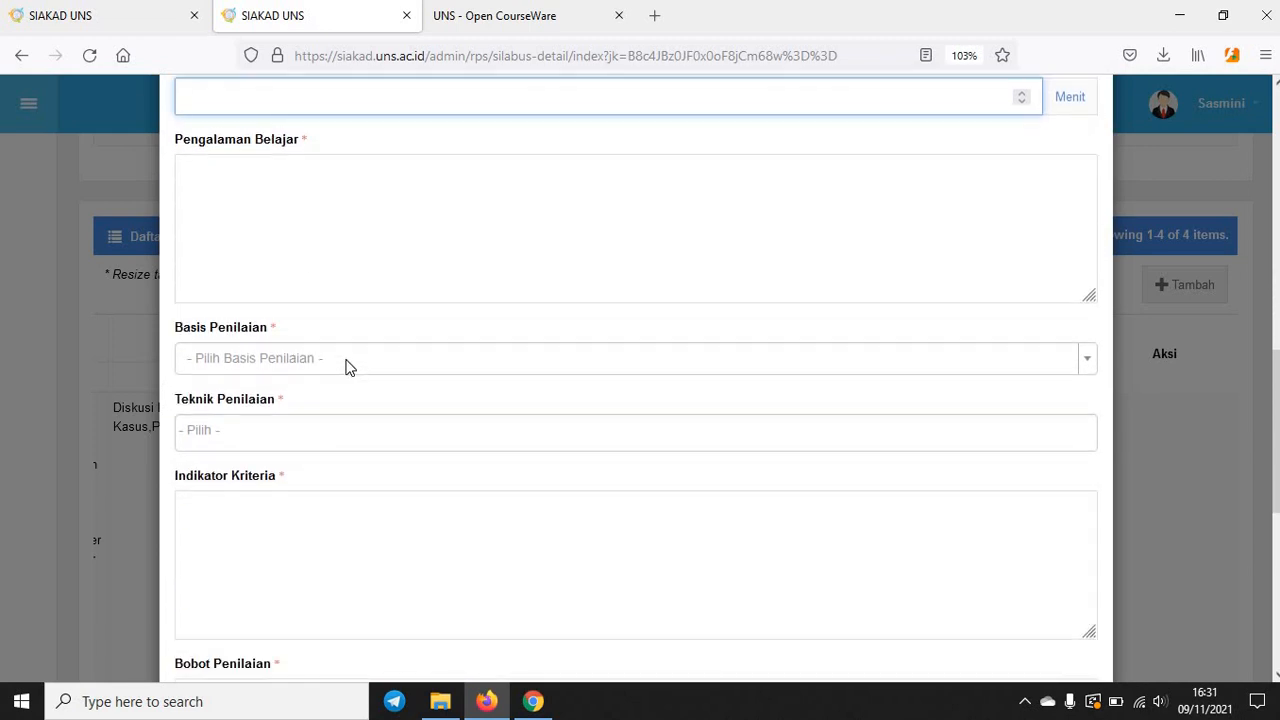
{"action": "left_click", "coordinate": [349, 362]}
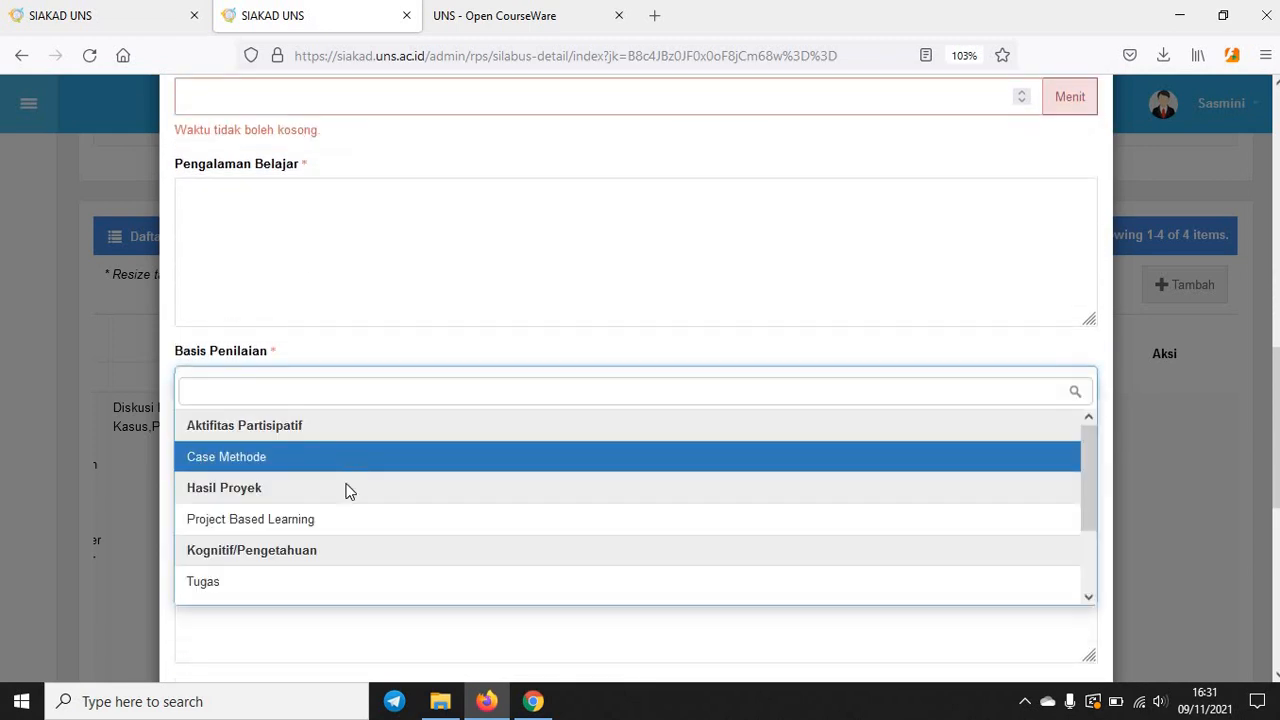
{"action": "scroll", "coordinate": [346, 508], "scroll_direction": "down", "scroll_amount": 1}
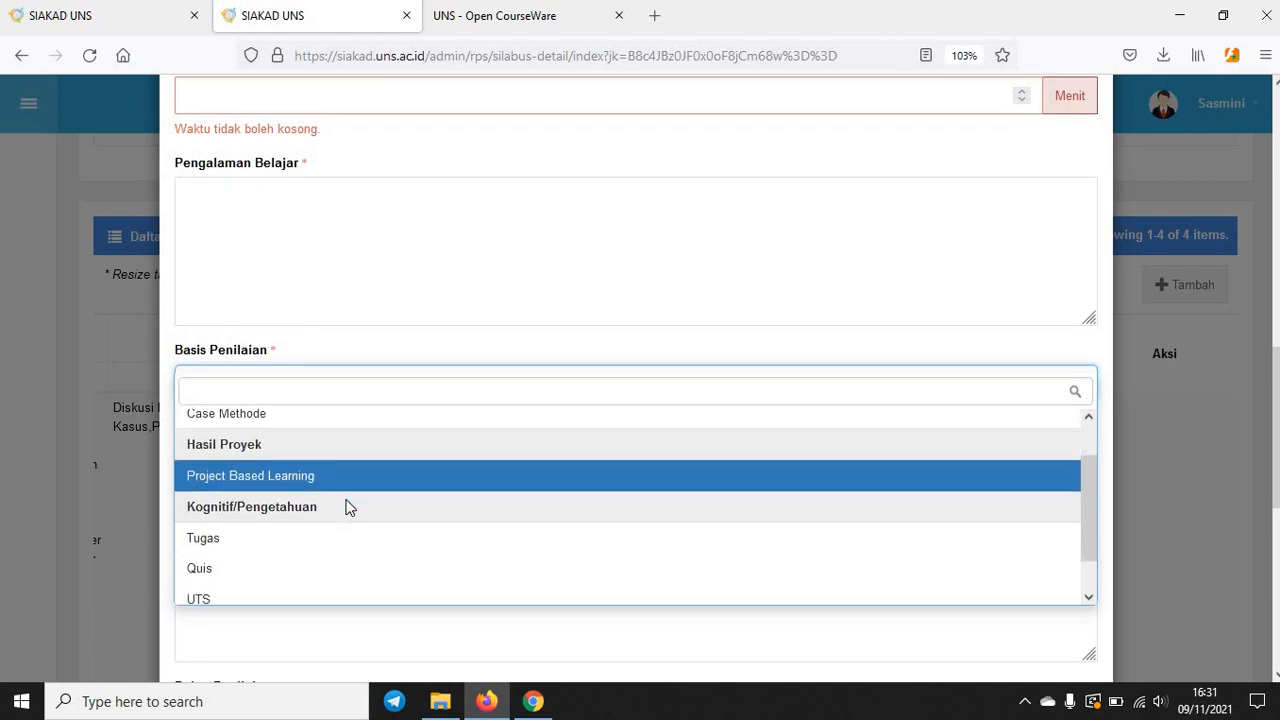
{"action": "scroll", "coordinate": [347, 508], "scroll_direction": "down", "scroll_amount": 1}
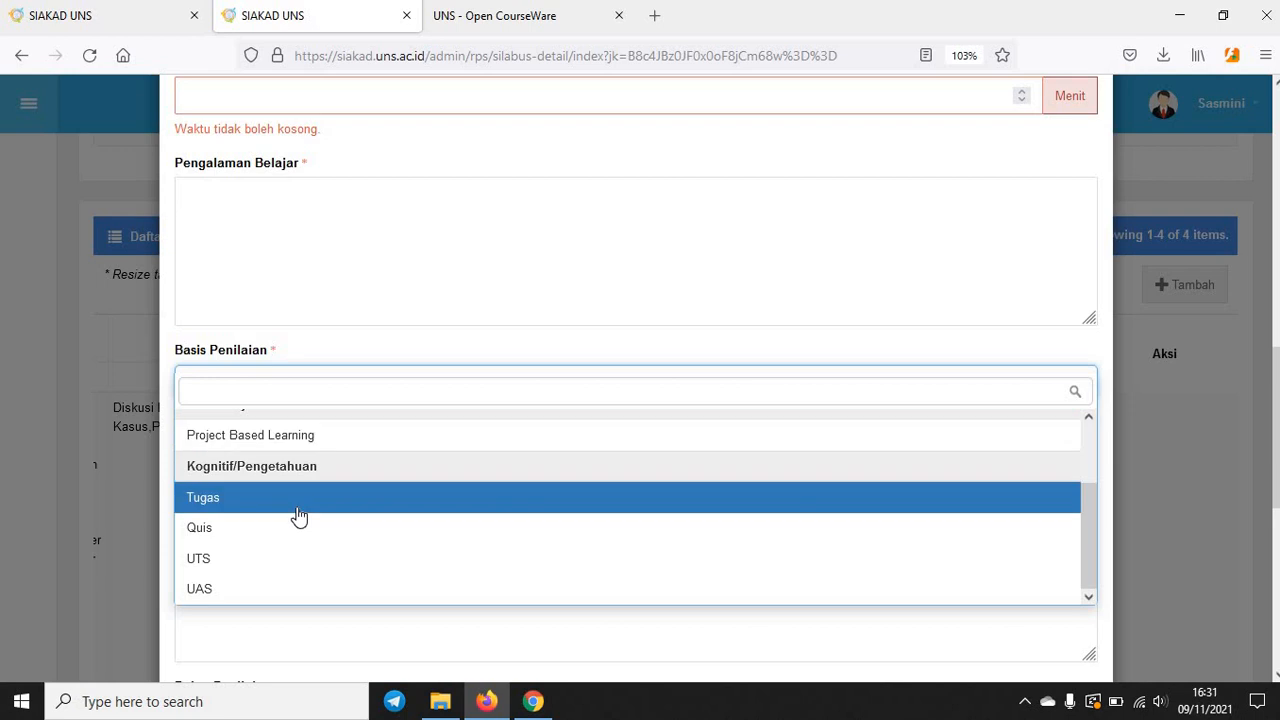
{"action": "scroll", "coordinate": [299, 516], "scroll_direction": "up", "scroll_amount": 2}
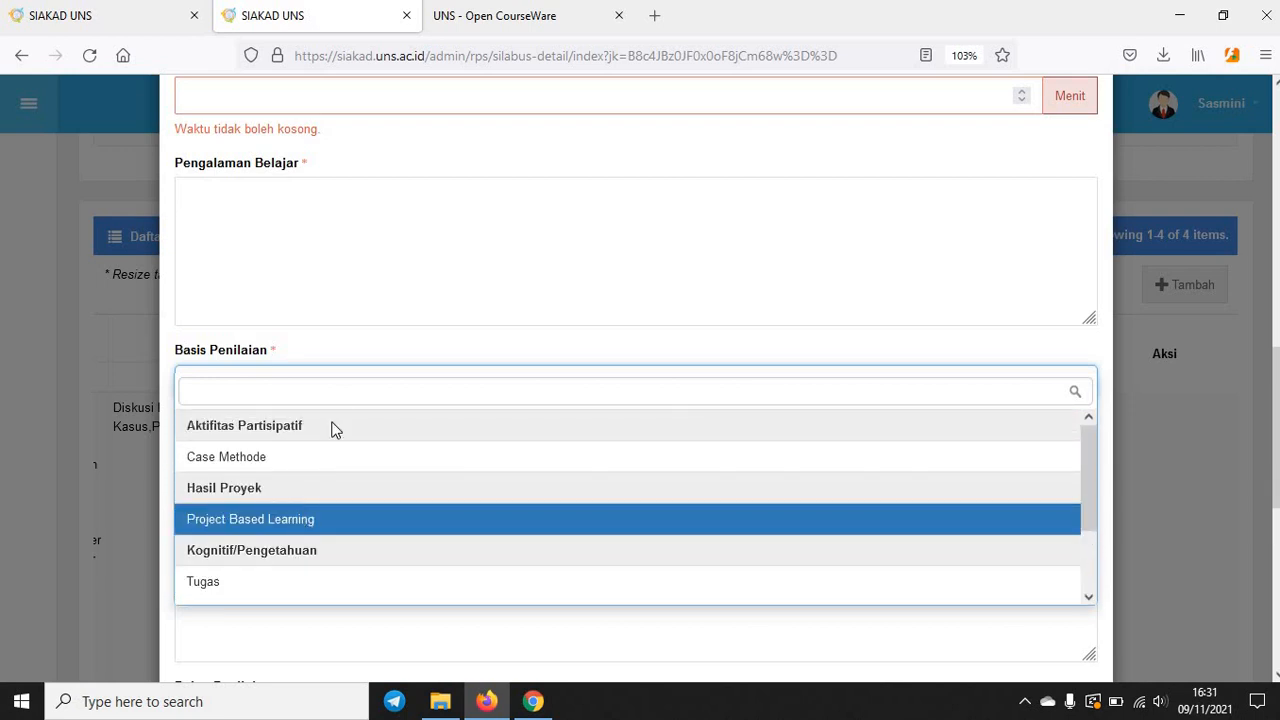
{"action": "left_click", "coordinate": [361, 349]}
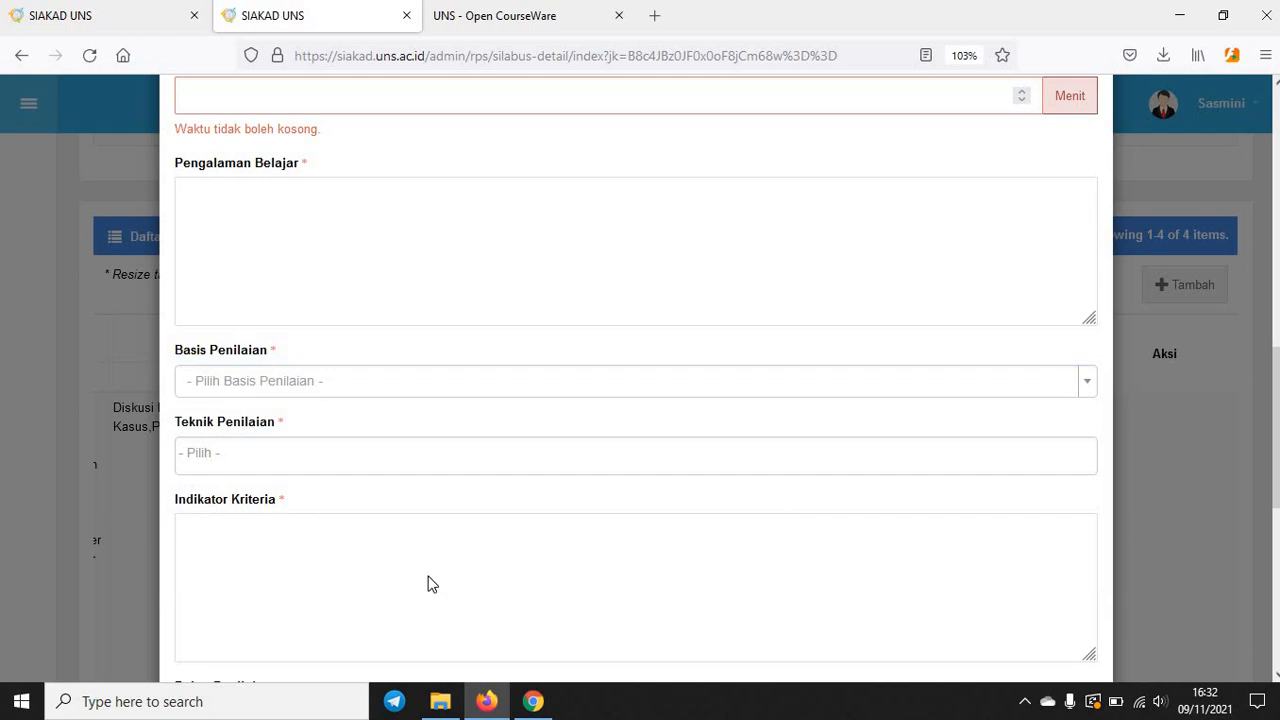
Step: View the assessment techniques offered for Teknik Penilaian and close the choices without selecting any
{"action": "scroll", "coordinate": [429, 576], "scroll_direction": "down", "scroll_amount": 3}
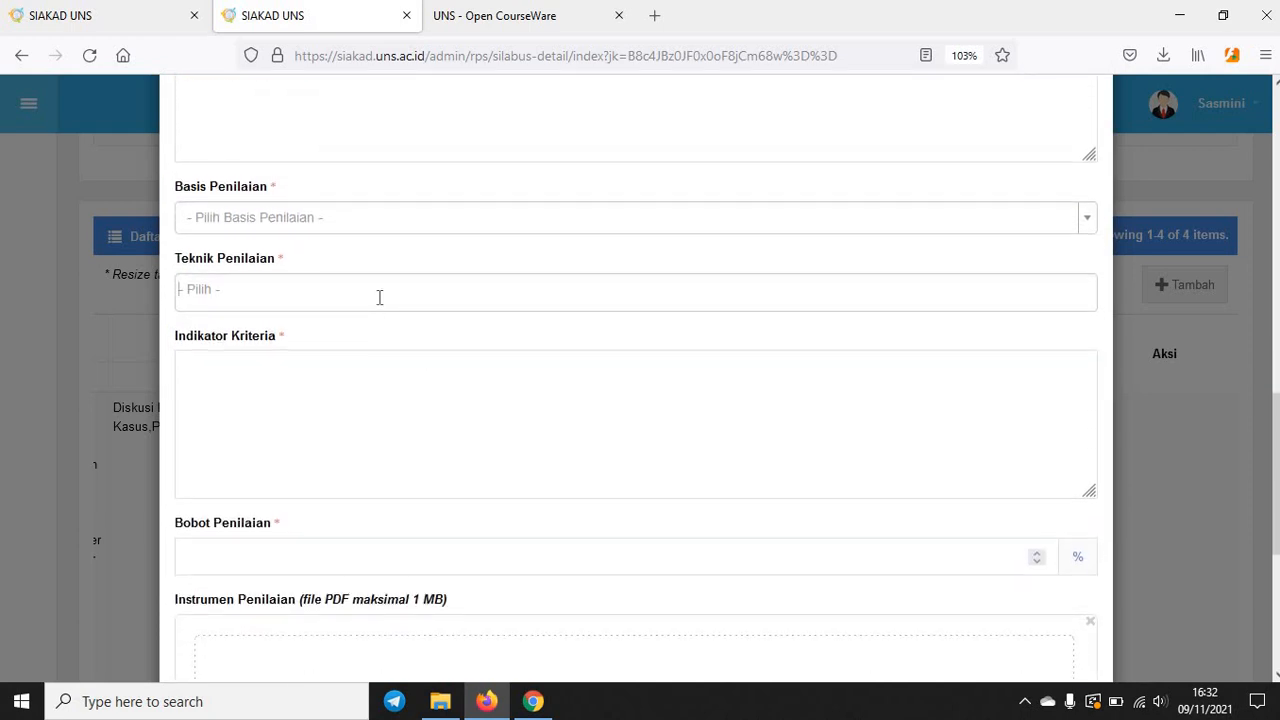
{"action": "left_click", "coordinate": [378, 293]}
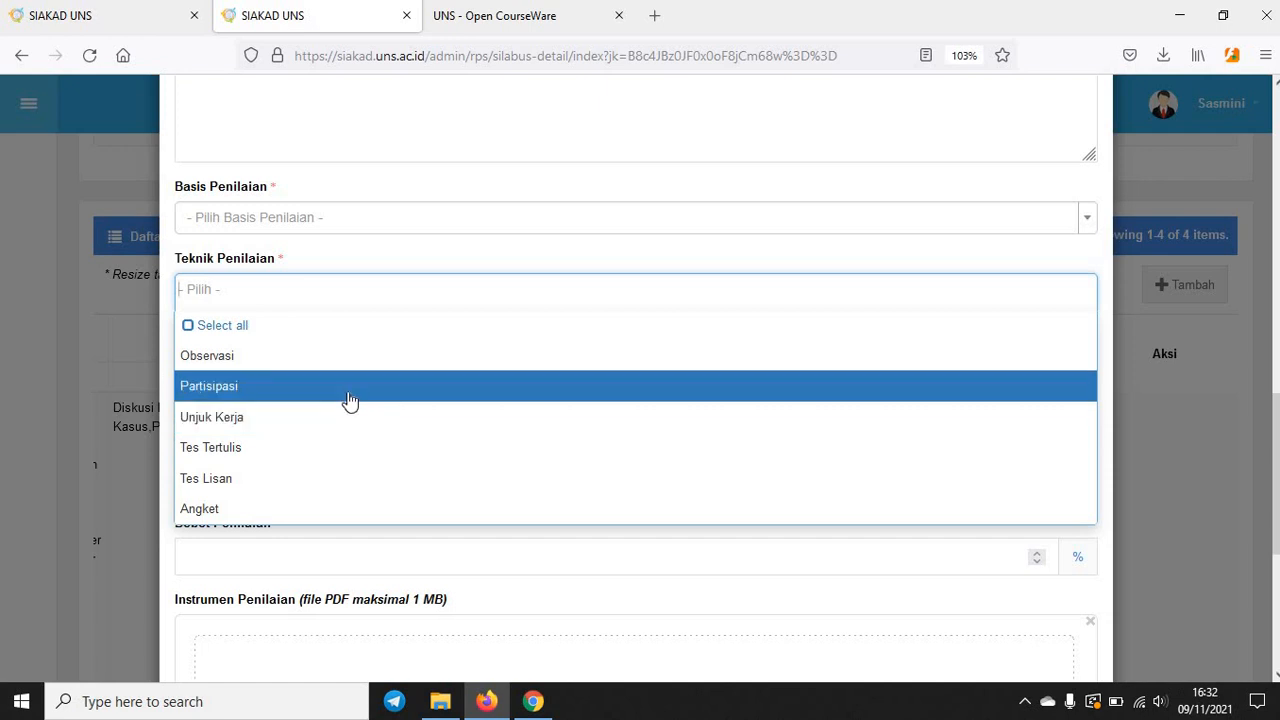
{"action": "left_click", "coordinate": [378, 257]}
Step: Review the Indikator Kriteria, Bobot Penilaian and Instrumen Penilaian fields, and close the lesson plan form without saving
{"action": "scroll", "coordinate": [421, 450], "scroll_direction": "down", "scroll_amount": 5}
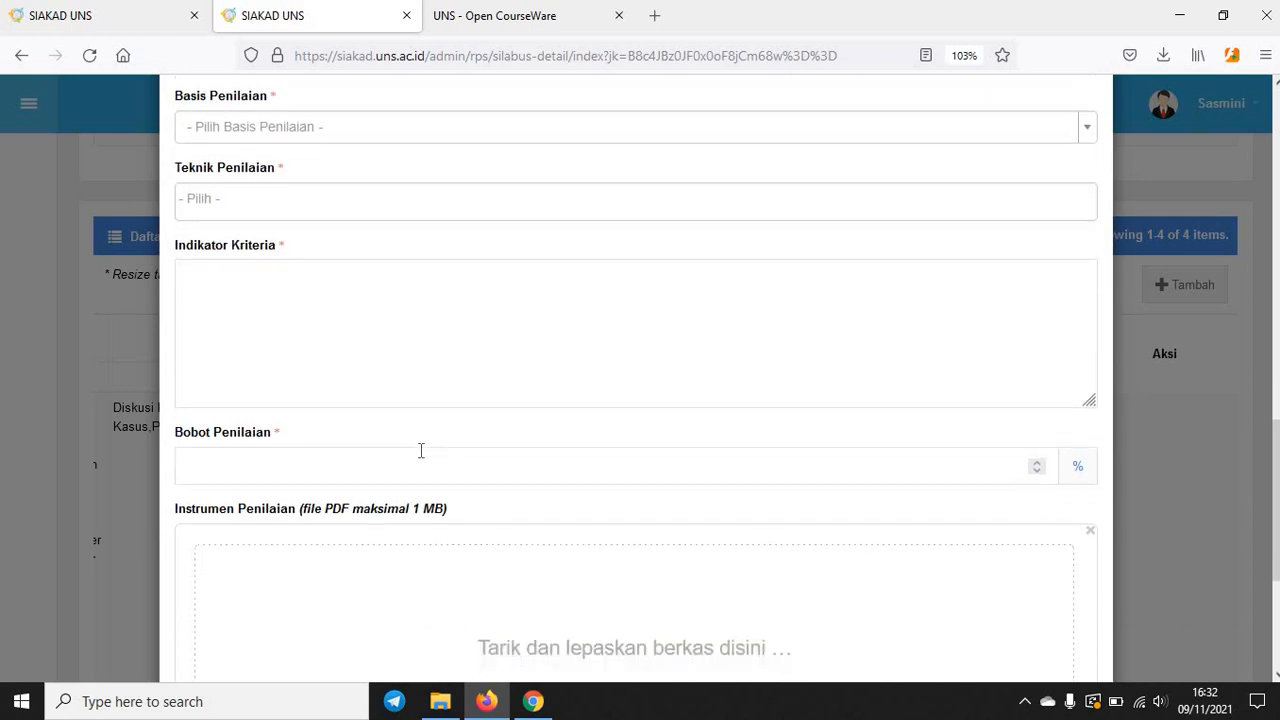
{"action": "scroll", "coordinate": [420, 458], "scroll_direction": "down", "scroll_amount": 3}
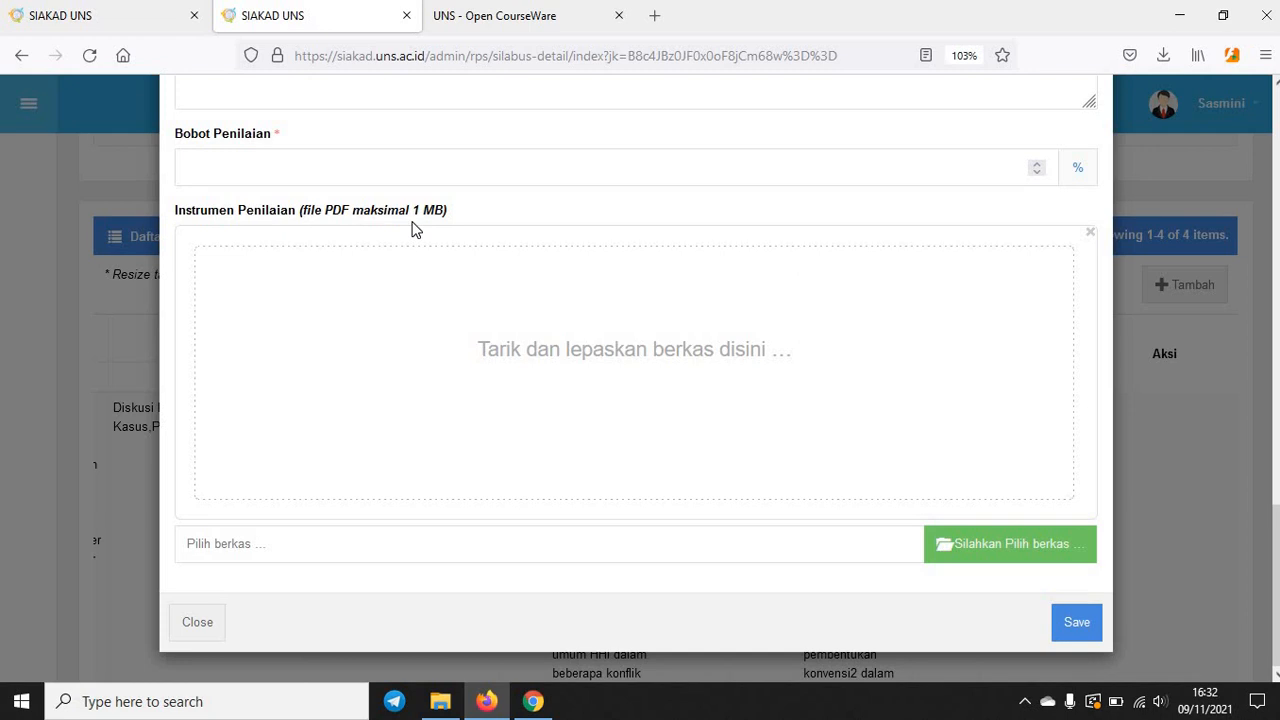
{"action": "left_click", "coordinate": [195, 628]}
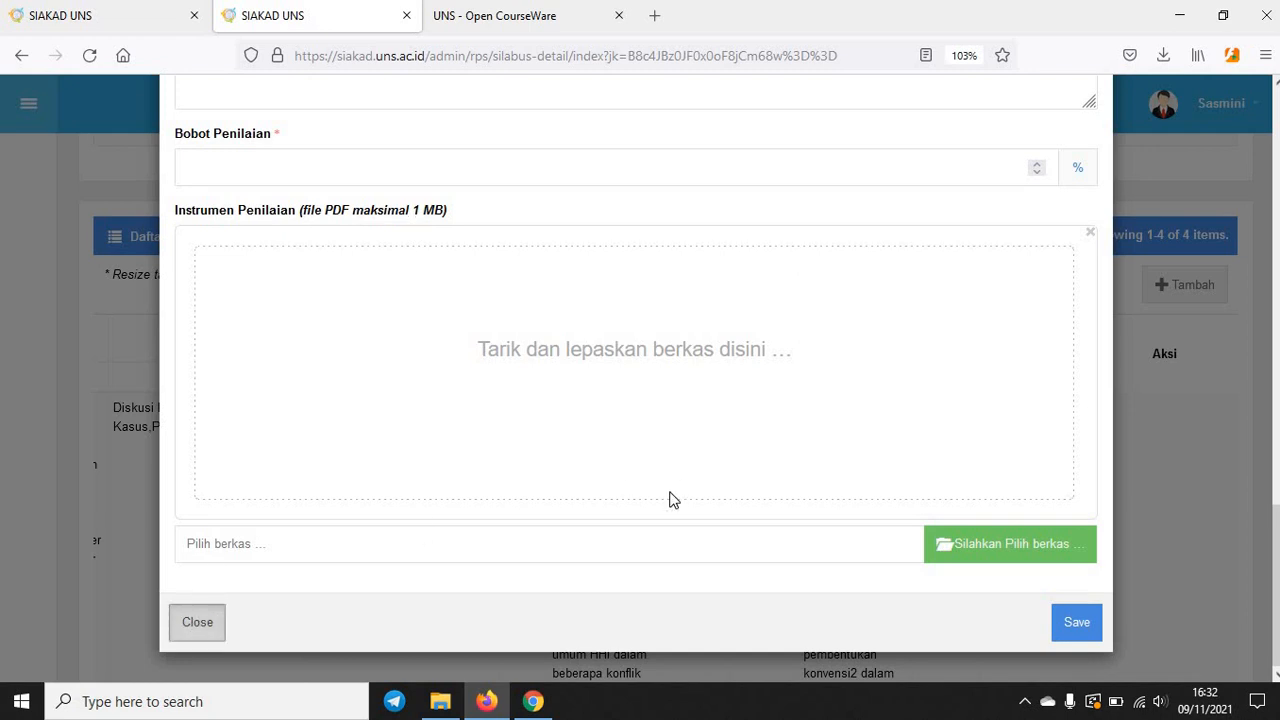
Step: Examine the existing lesson plans in the Daftar Rencana Pembelajaran table from the first row to the last
{"action": "scroll", "coordinate": [630, 512], "scroll_direction": "down", "scroll_amount": 2}
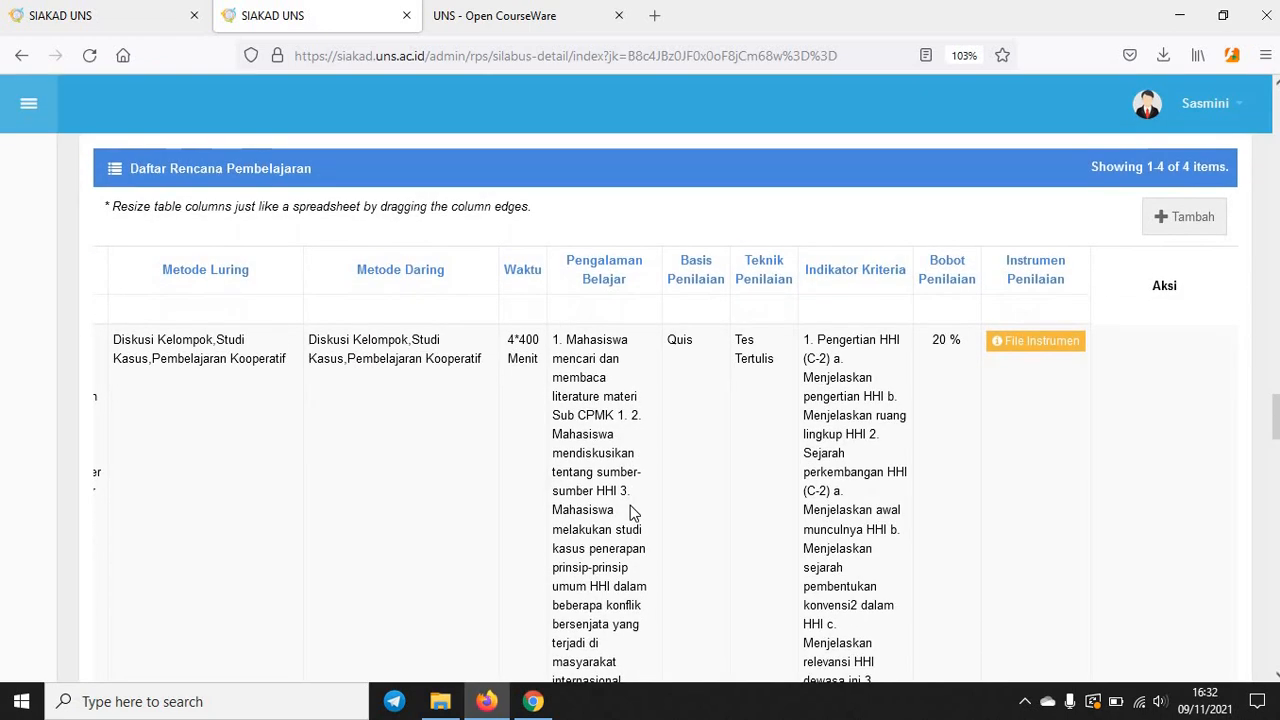
{"action": "scroll", "coordinate": [630, 512], "scroll_direction": "down", "scroll_amount": 2}
{"action": "scroll", "coordinate": [630, 512], "scroll_direction": "down", "scroll_amount": 5}
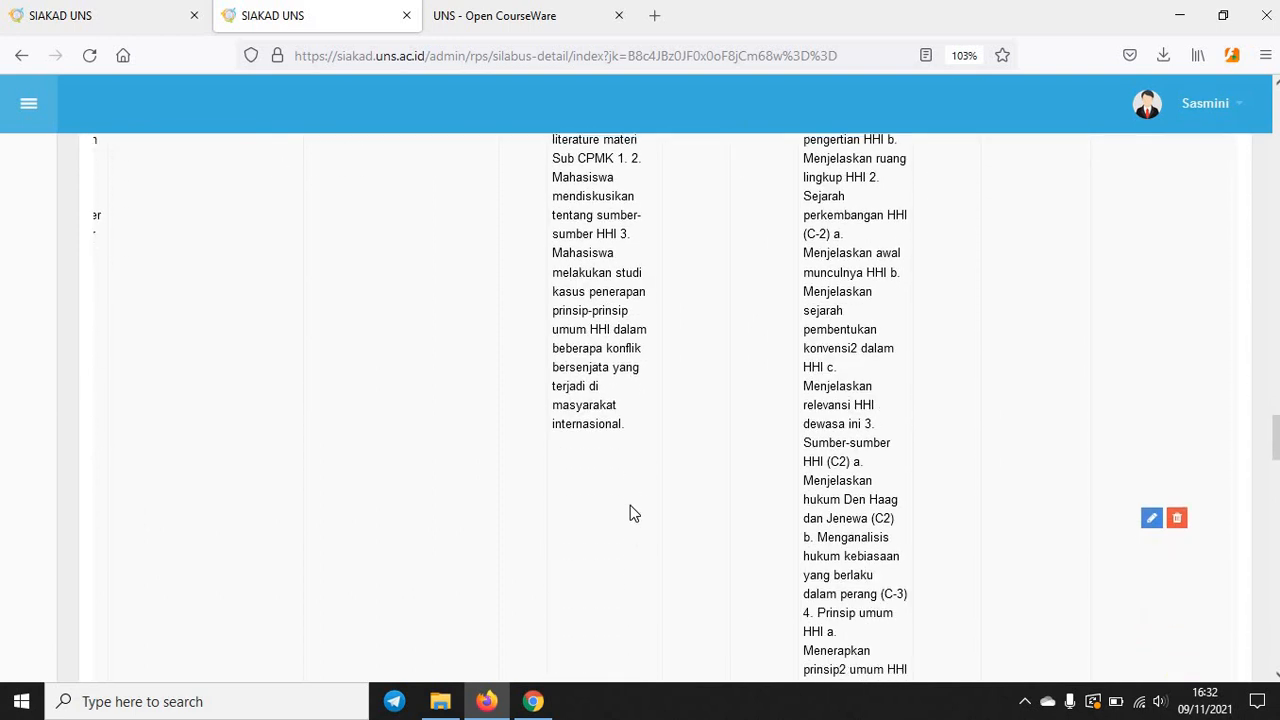
{"action": "scroll", "coordinate": [630, 512], "scroll_direction": "down", "scroll_amount": 4}
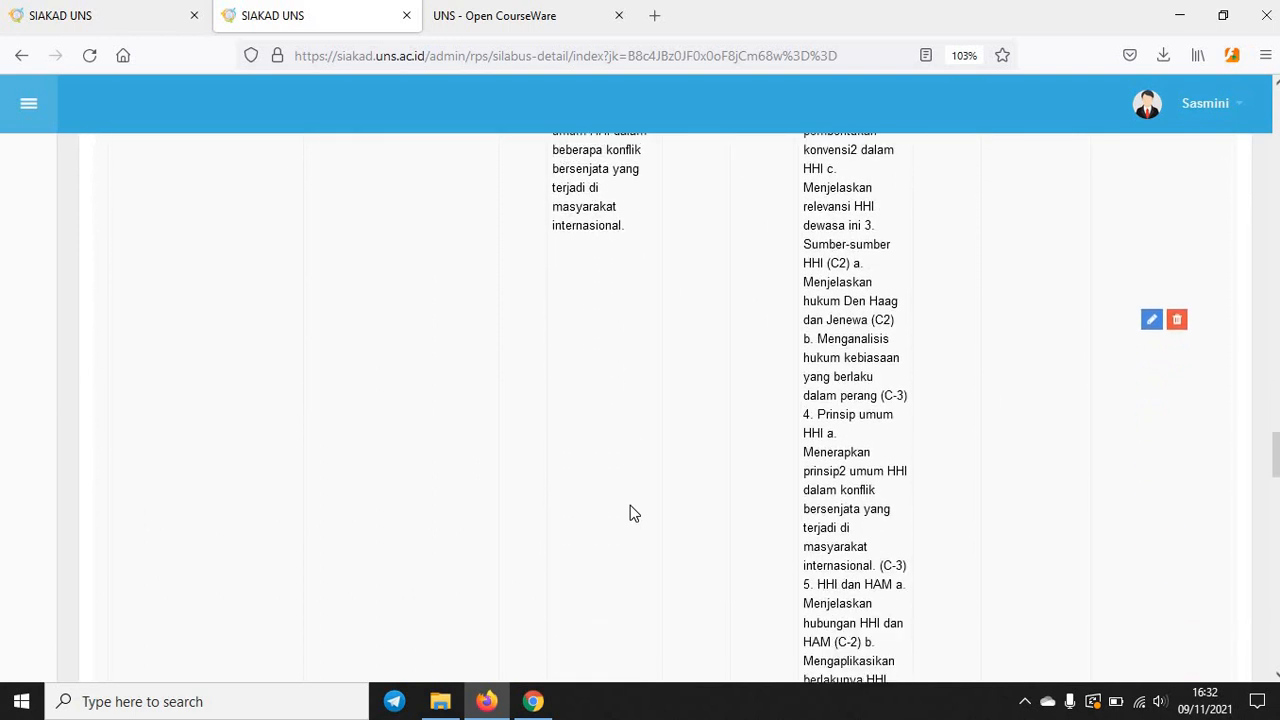
{"action": "scroll", "coordinate": [630, 514], "scroll_direction": "down", "scroll_amount": 10}
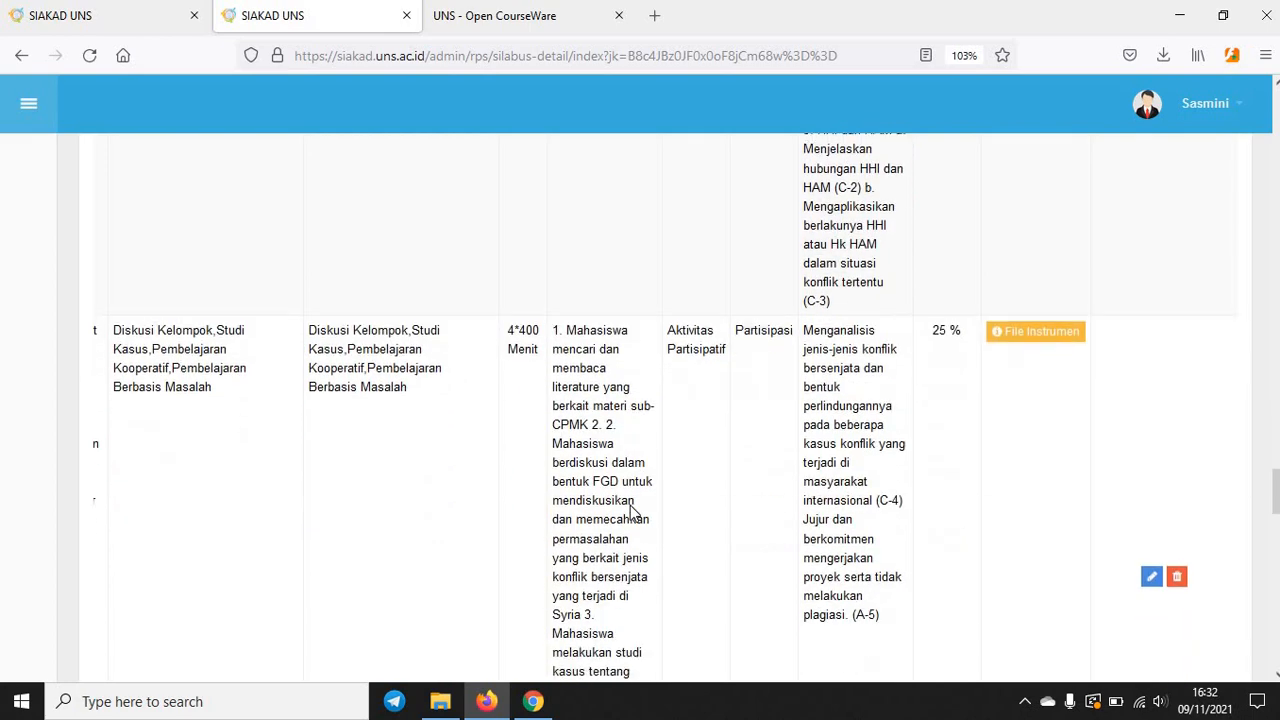
{"action": "scroll", "coordinate": [631, 508], "scroll_direction": "down", "scroll_amount": 18}
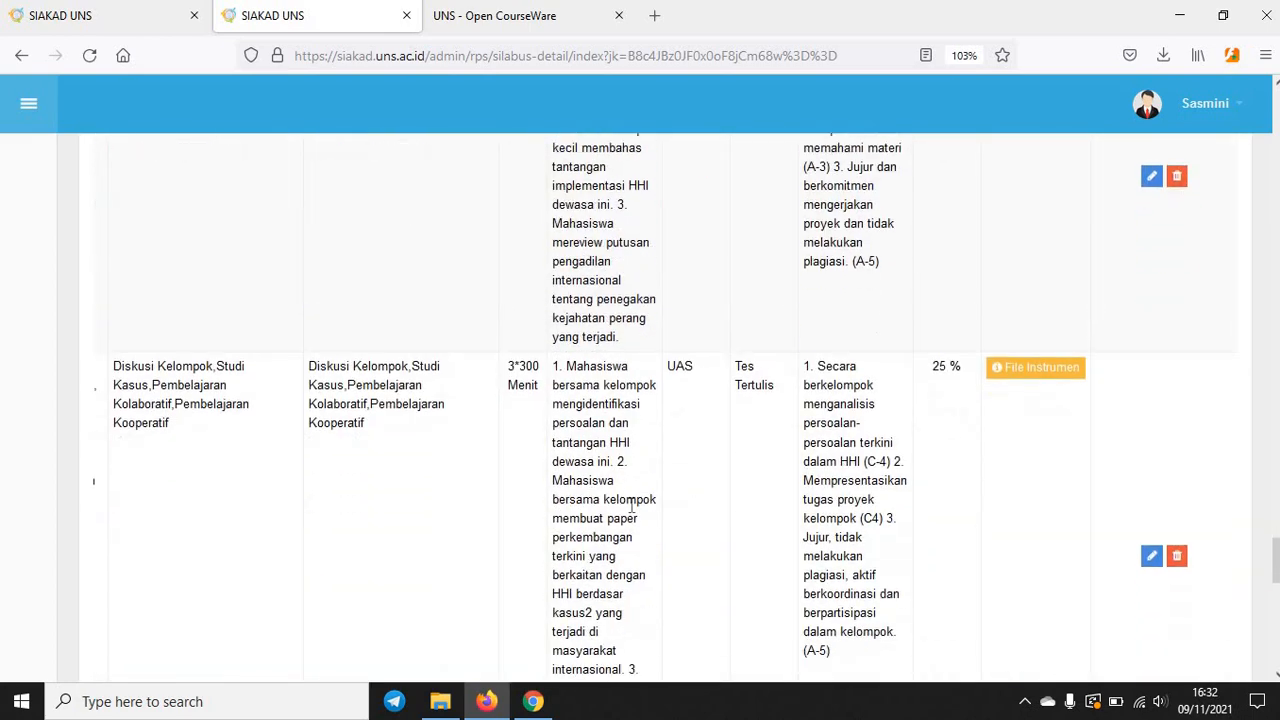
{"action": "scroll", "coordinate": [630, 512], "scroll_direction": "up", "scroll_amount": 20}
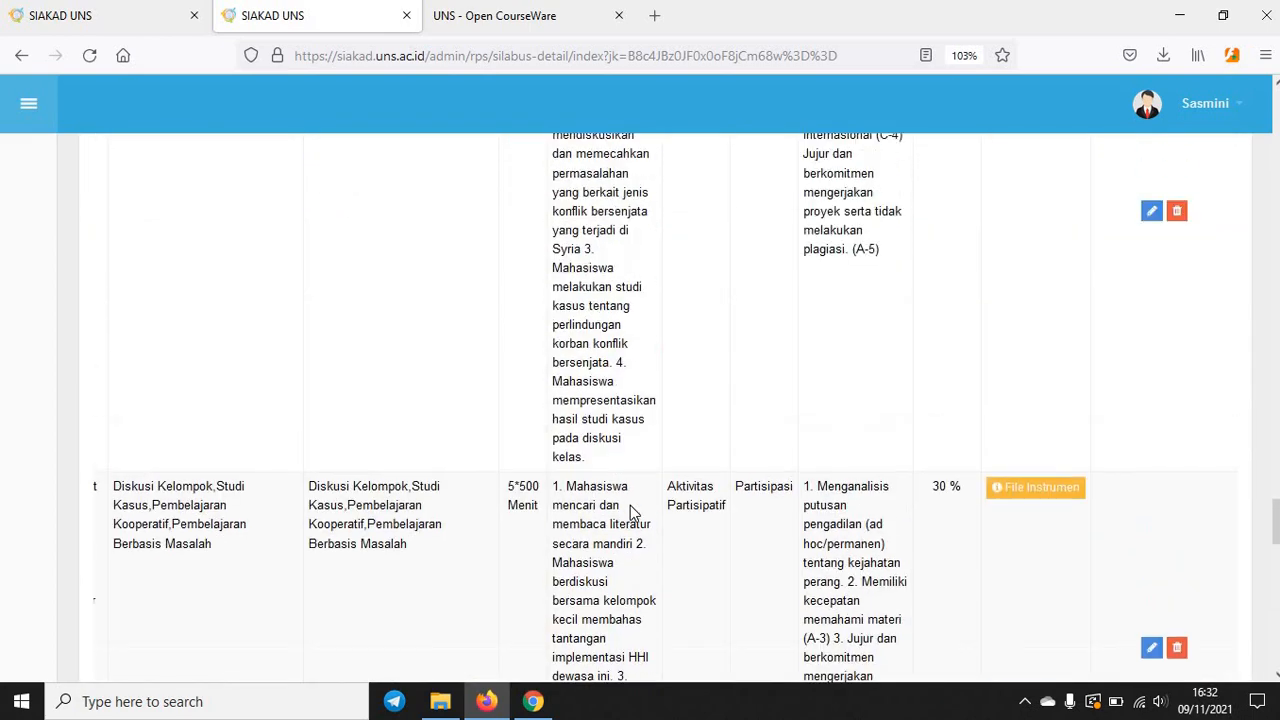
Step: Generate the printable RPS PDF for the HK. HUMANITER INTERNASIONAL course
{"action": "scroll", "coordinate": [631, 510], "scroll_direction": "up", "scroll_amount": 15}
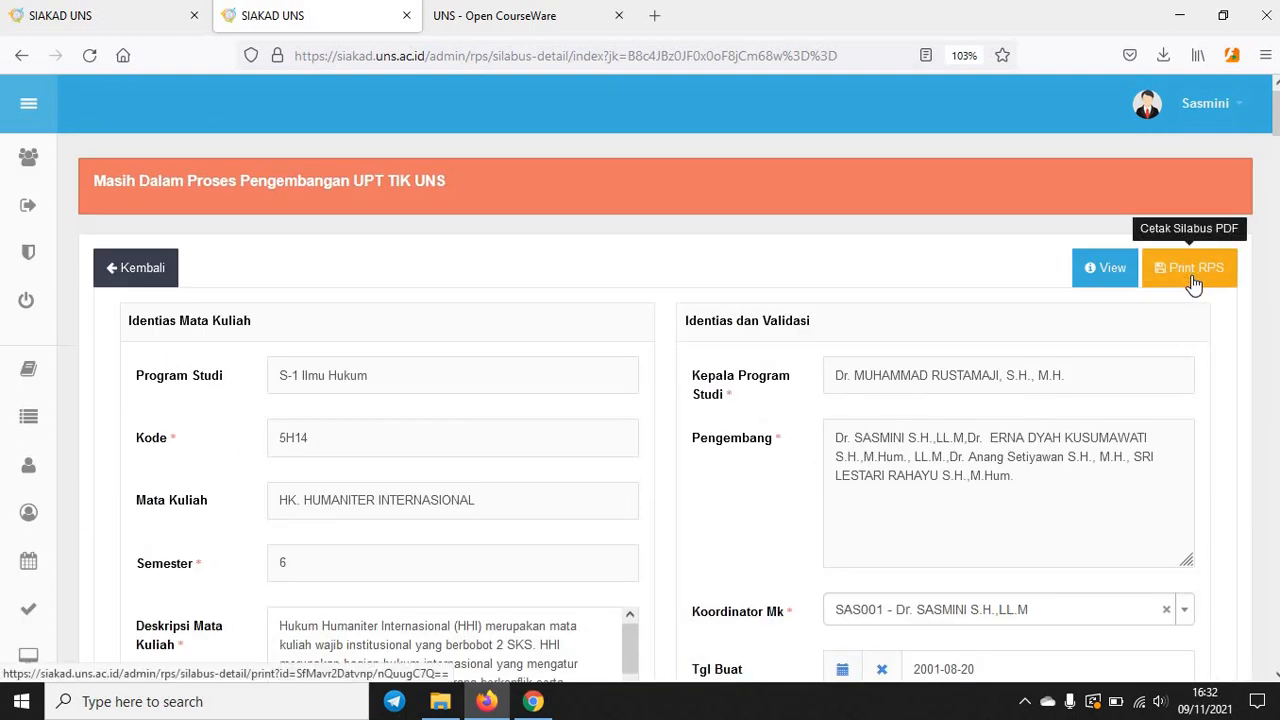
{"action": "left_click", "coordinate": [1193, 284]}
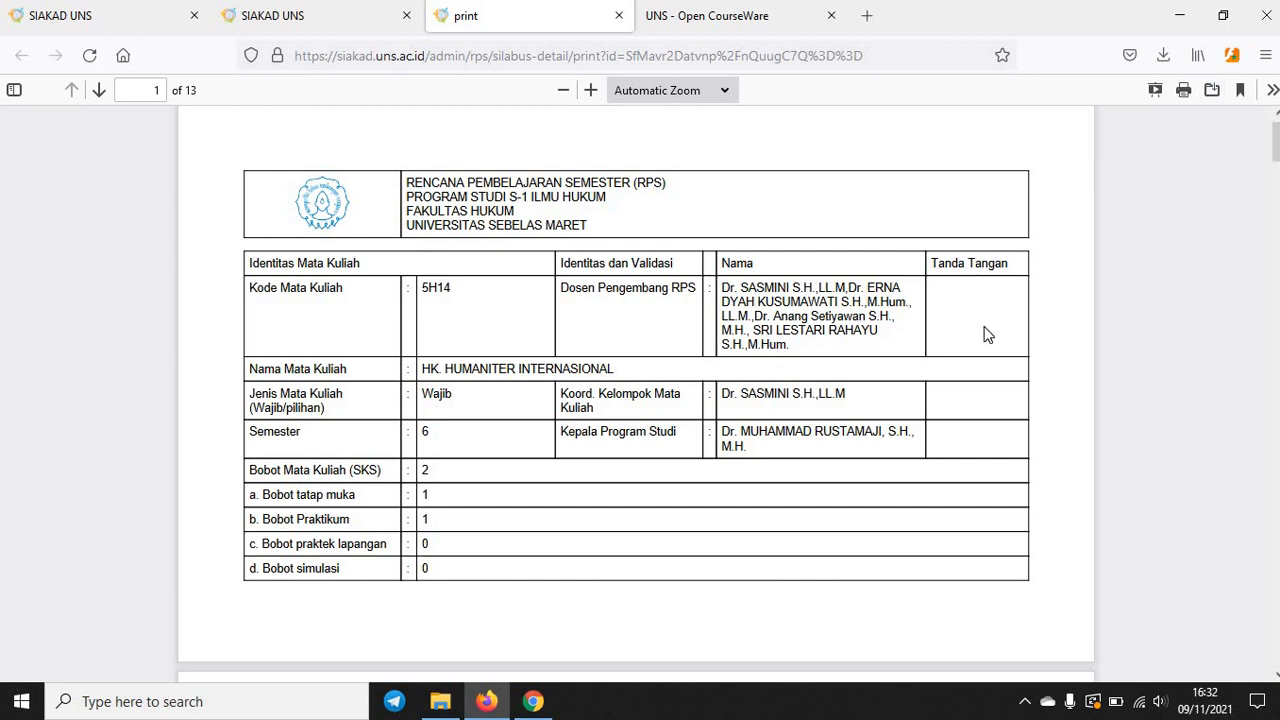
Step: Return to the SIAKAD syllabus detail page and view the list of the course's classes with their RPS files
{"action": "left_click", "coordinate": [309, 22]}
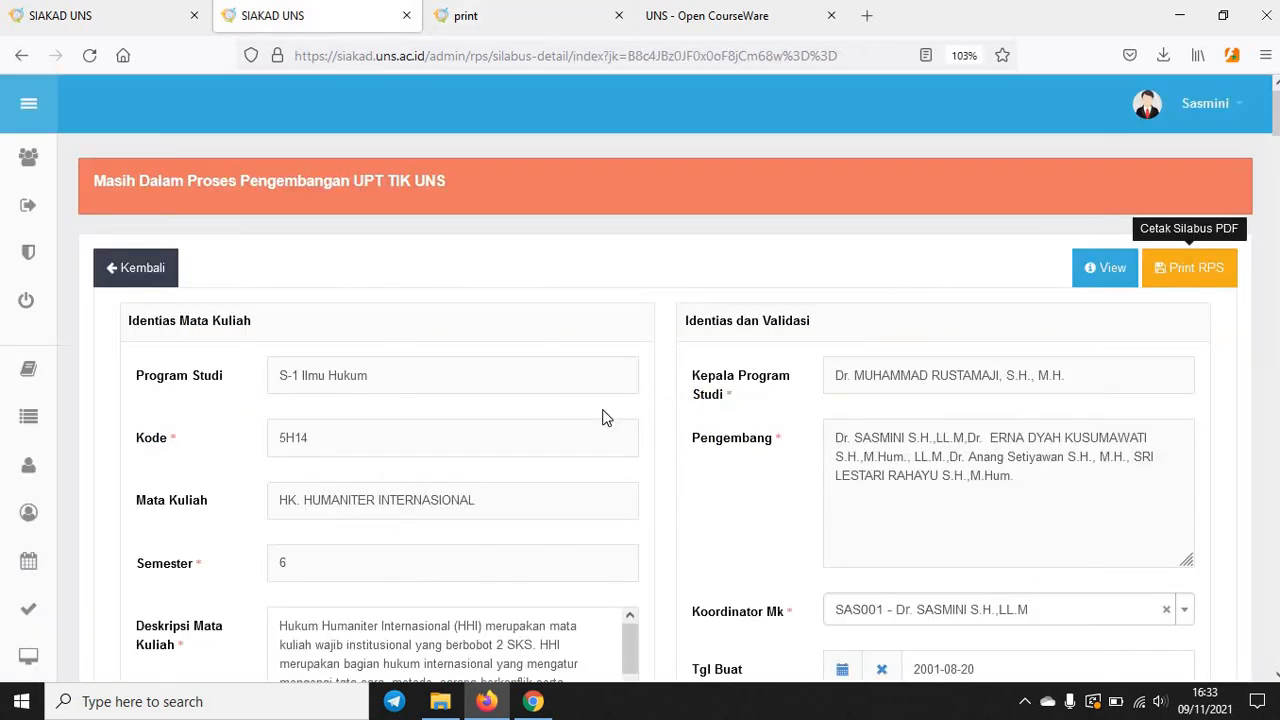
{"action": "scroll", "coordinate": [603, 417], "scroll_direction": "down", "scroll_amount": 15}
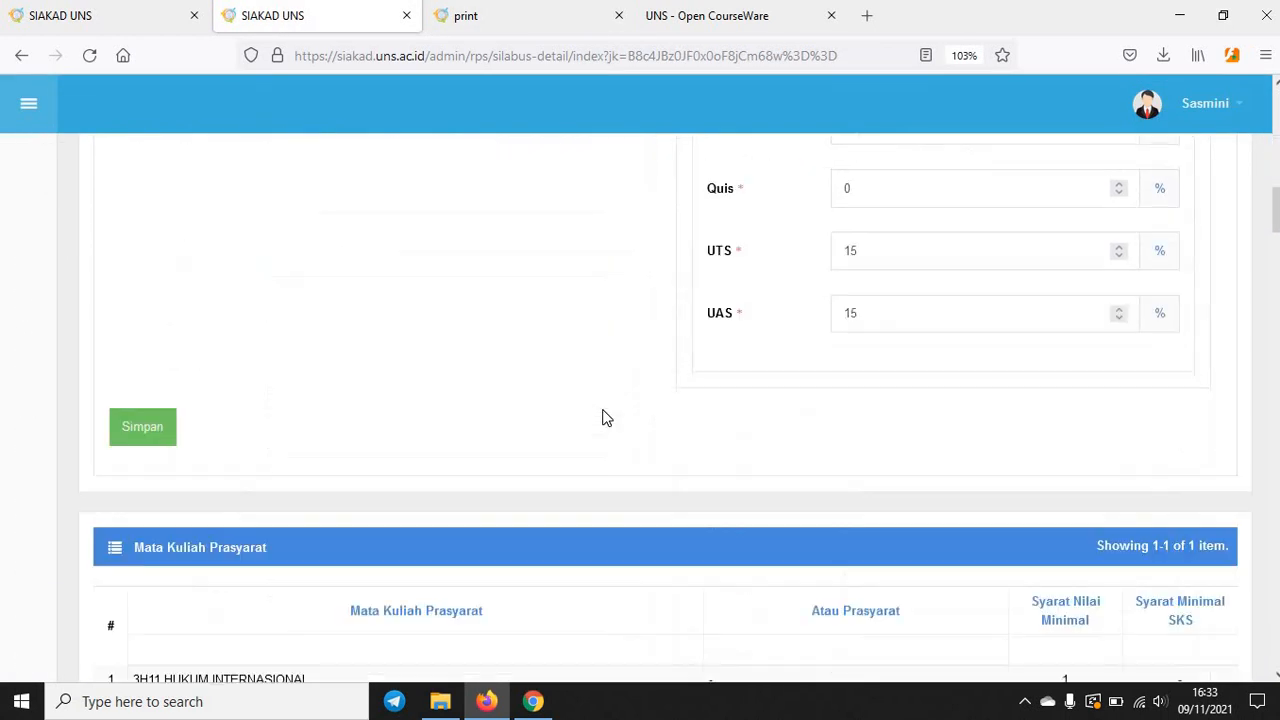
{"action": "scroll", "coordinate": [603, 417], "scroll_direction": "down", "scroll_amount": 20}
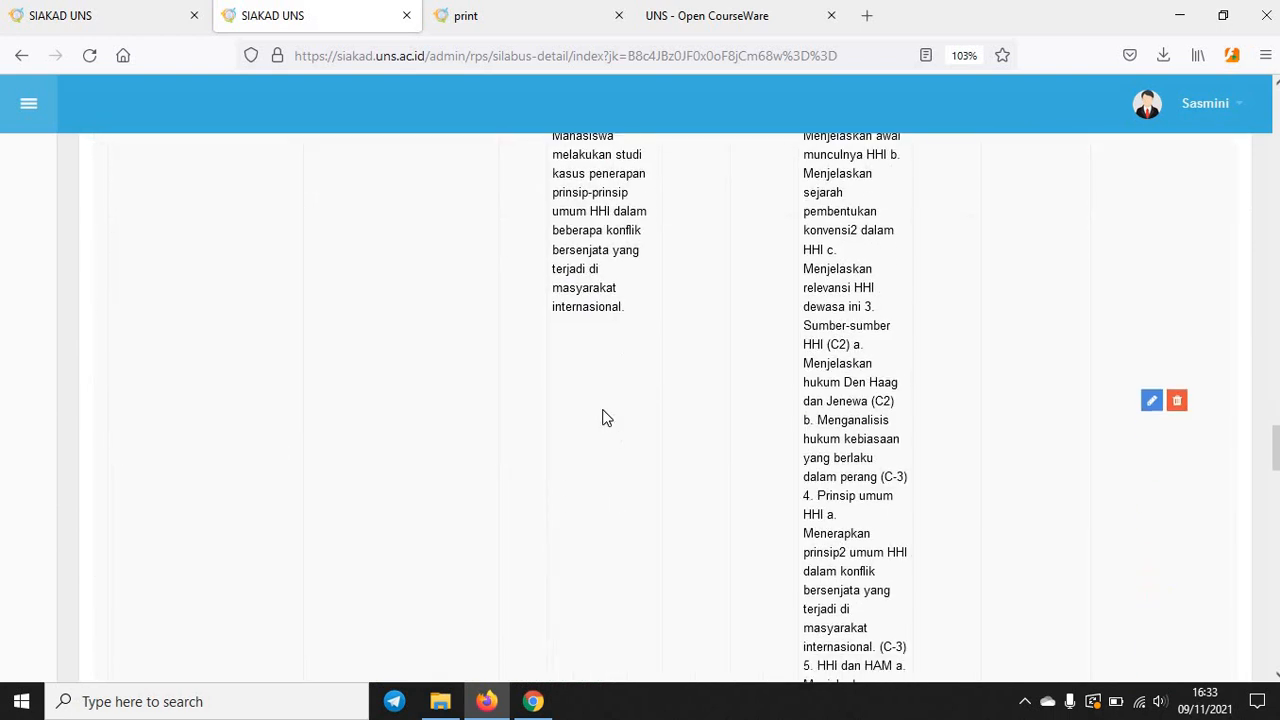
{"action": "scroll", "coordinate": [603, 417], "scroll_direction": "down", "scroll_amount": 15}
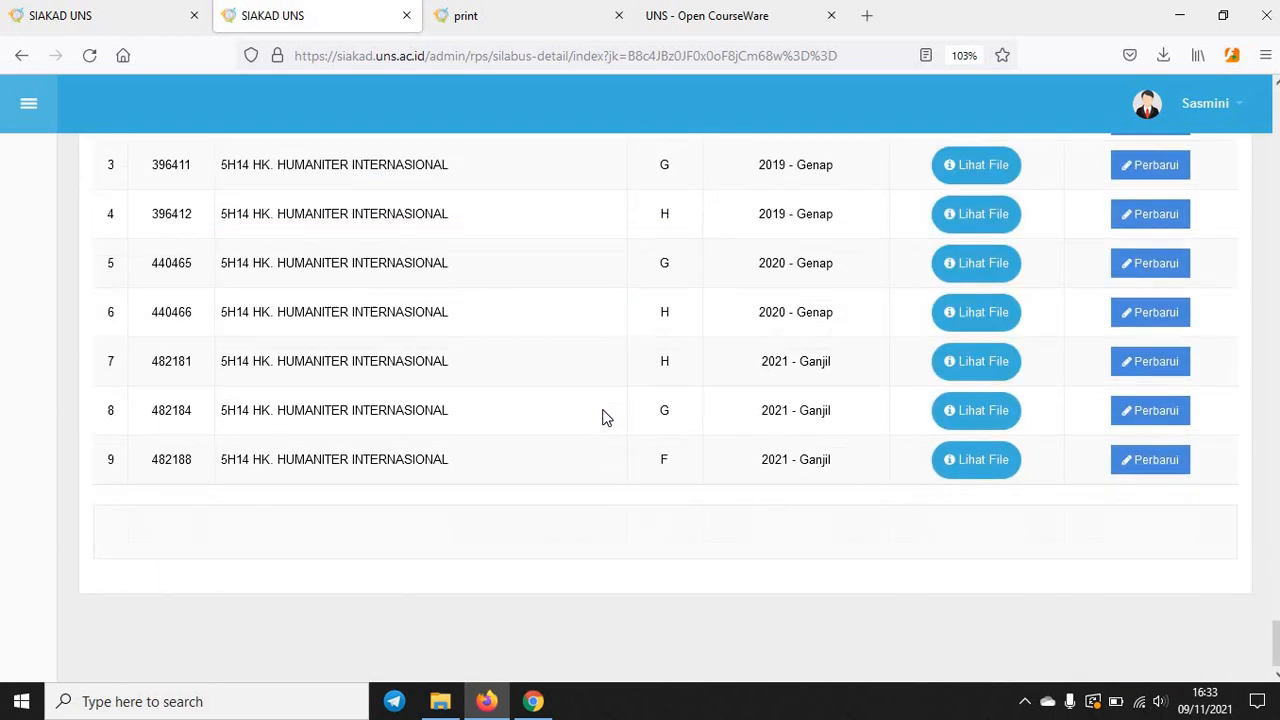
{"action": "scroll", "coordinate": [603, 417], "scroll_direction": "up", "scroll_amount": 2}
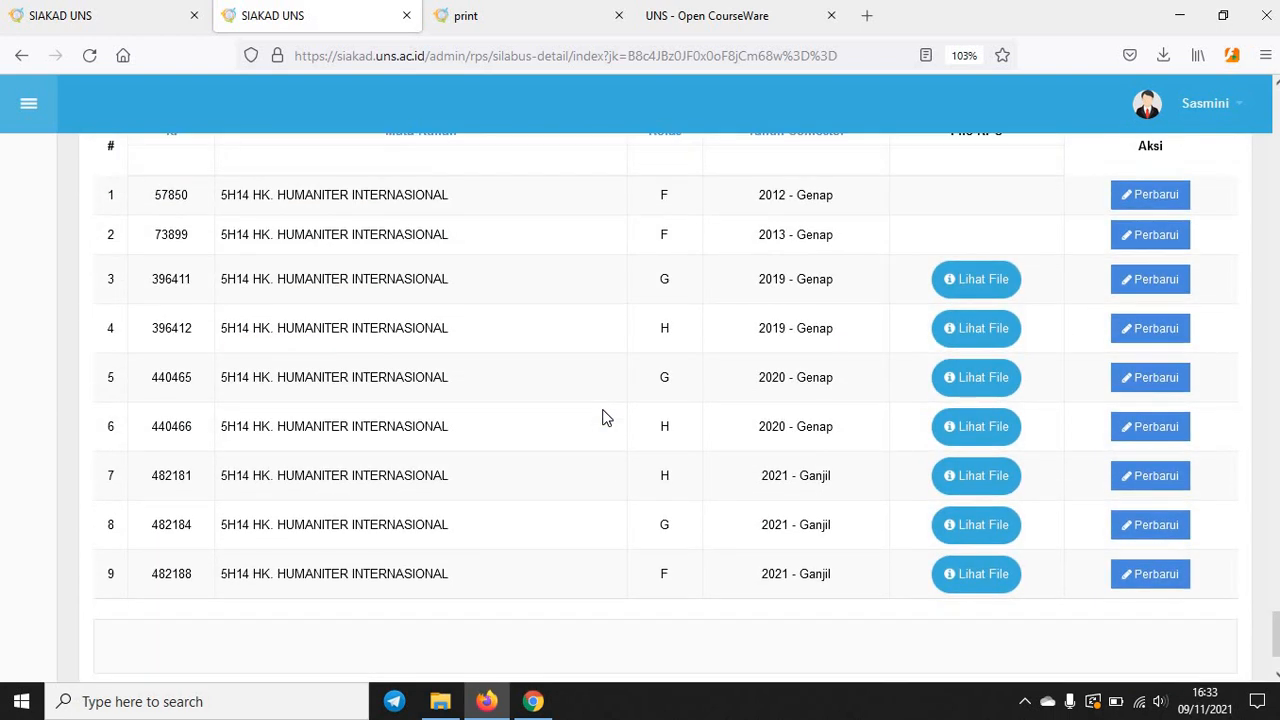
{"action": "scroll", "coordinate": [603, 417], "scroll_direction": "up", "scroll_amount": 1}
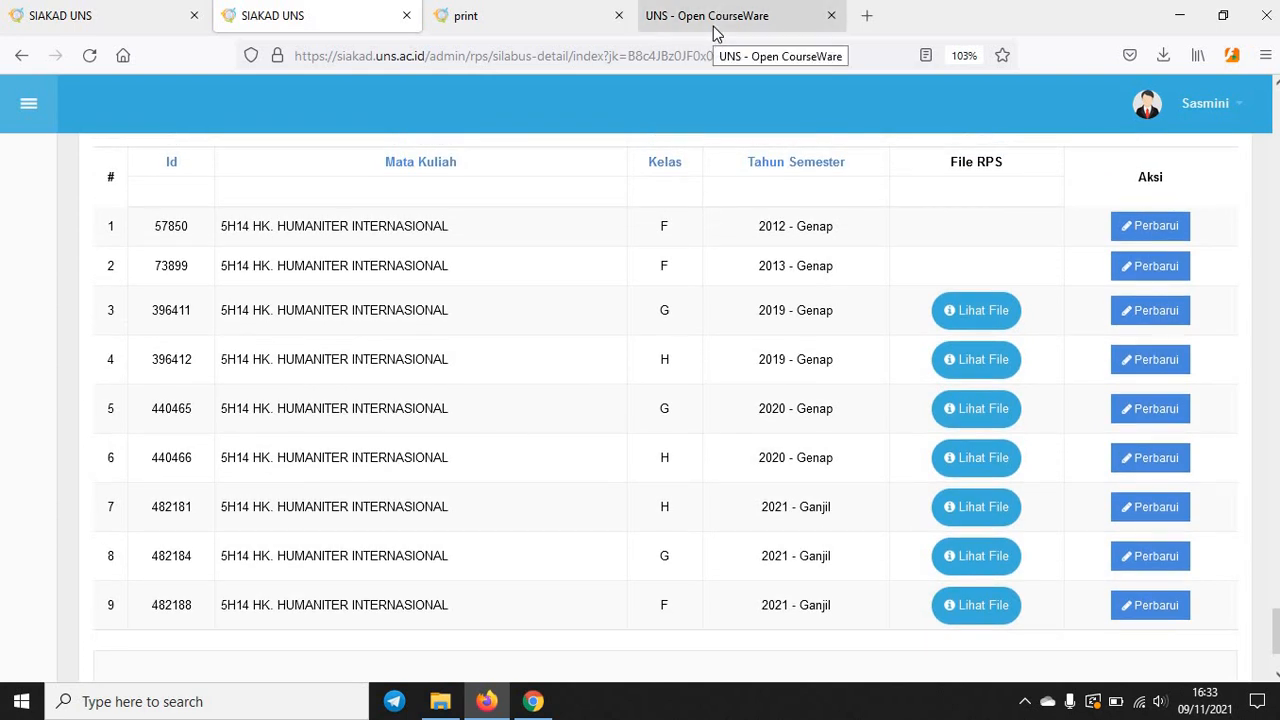
Step: Switch to UNS Open CourseWare, examine the RPS files listed for the course's classes, and return to the SIAKAD class list
{"action": "left_click", "coordinate": [716, 30]}
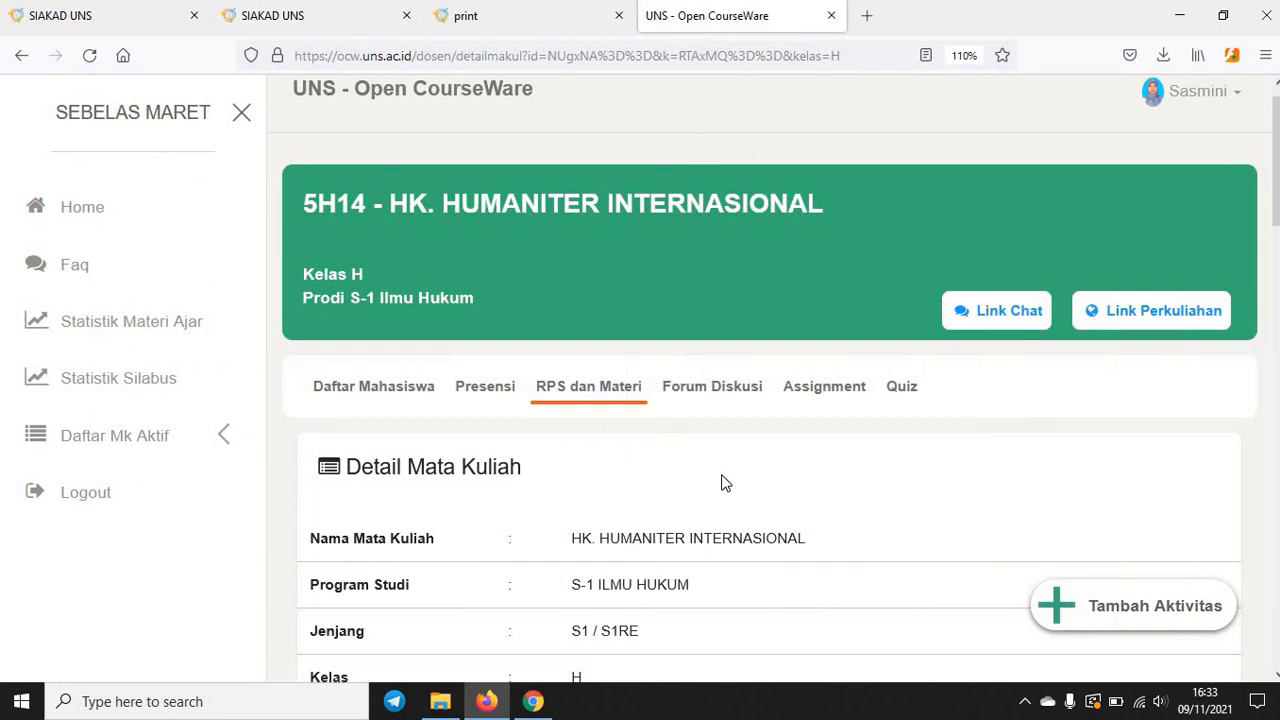
{"action": "scroll", "coordinate": [725, 482], "scroll_direction": "down", "scroll_amount": 5}
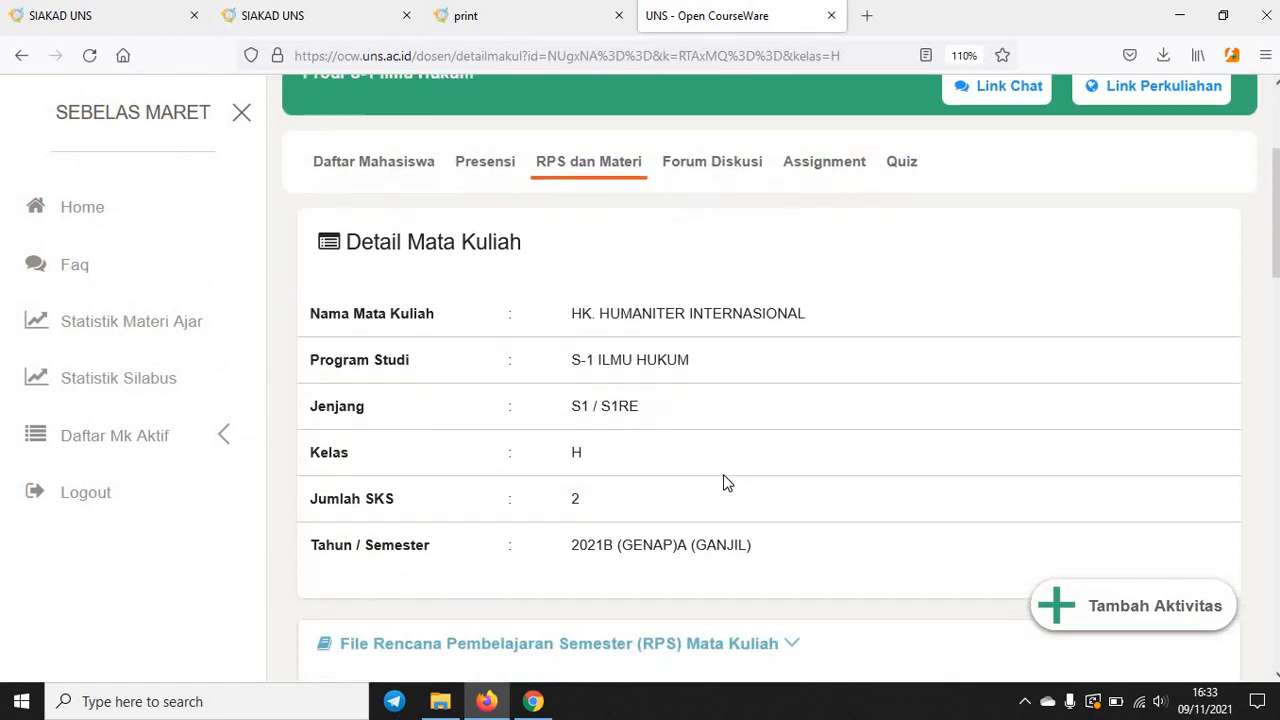
{"action": "scroll", "coordinate": [723, 474], "scroll_direction": "down", "scroll_amount": 5}
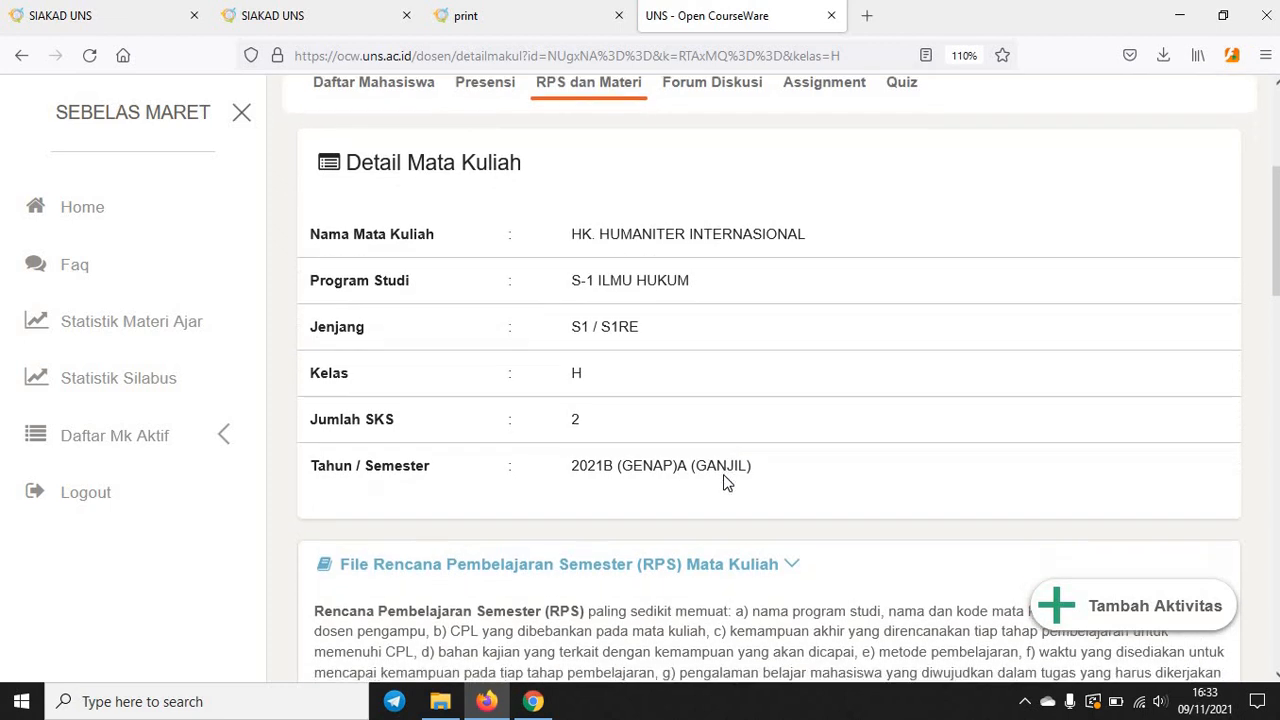
{"action": "scroll", "coordinate": [723, 482], "scroll_direction": "down", "scroll_amount": 2}
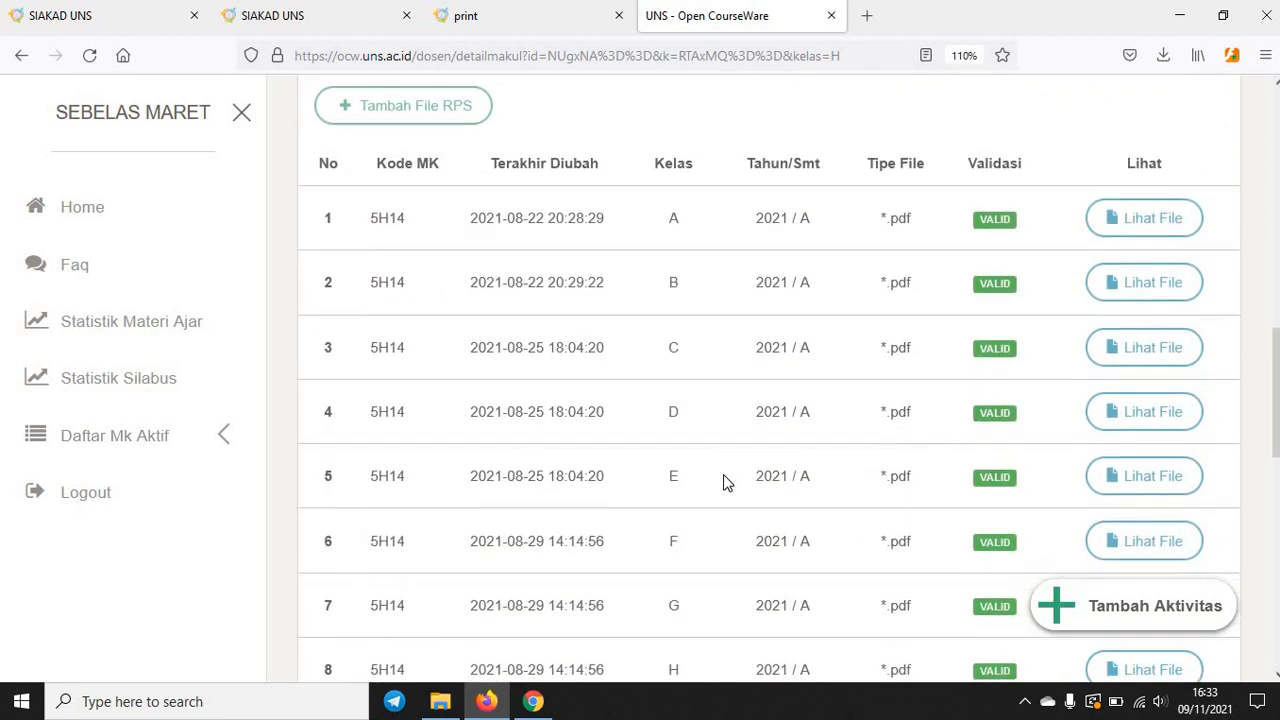
{"action": "scroll", "coordinate": [637, 151], "scroll_direction": "down", "scroll_amount": 1}
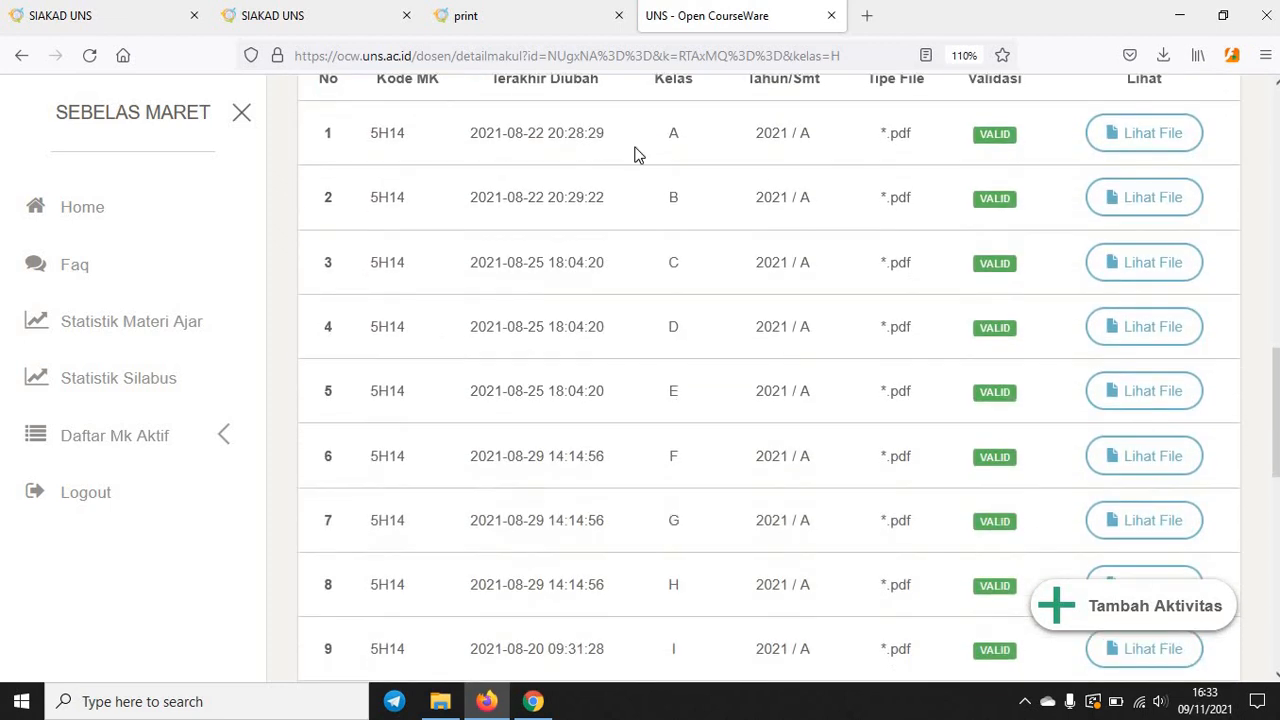
{"action": "left_click", "coordinate": [483, 33]}
{"action": "left_click", "coordinate": [320, 28]}
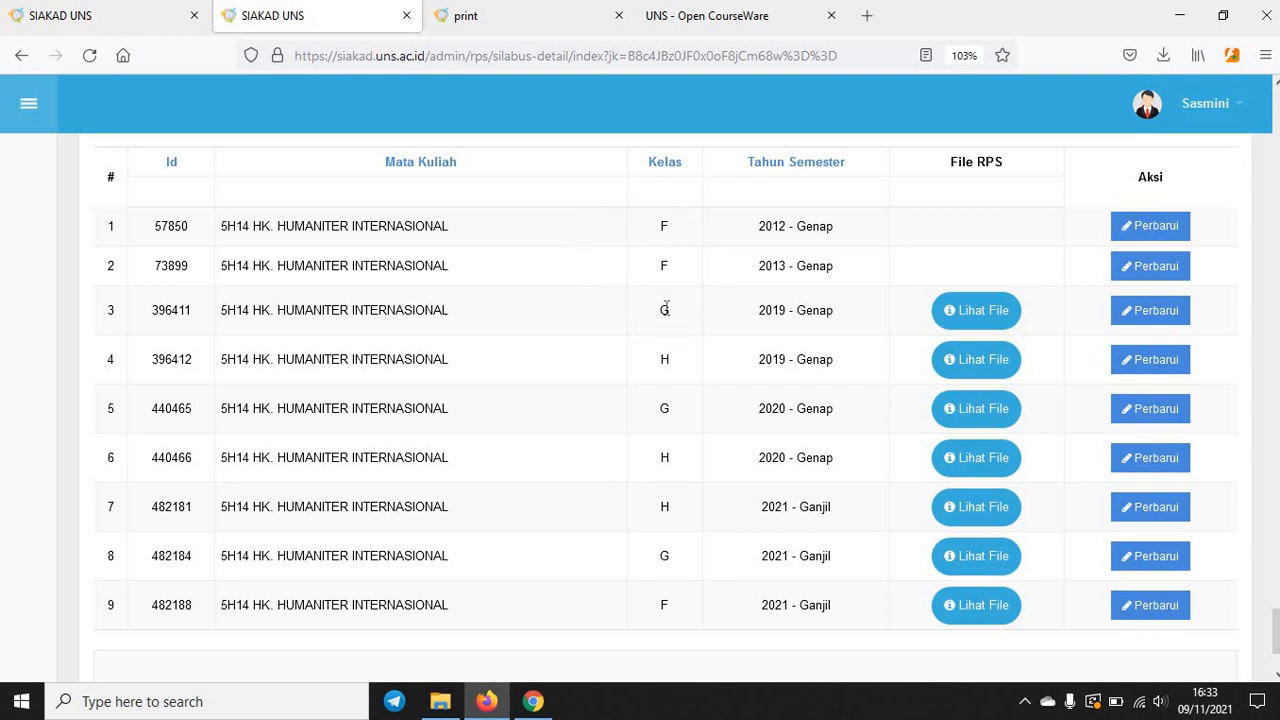
Step: Check the course's class list in UNS Open CourseWare and view the SIAKAD RPS file of class G, 2019 - Genap
{"action": "left_click", "coordinate": [693, 17]}
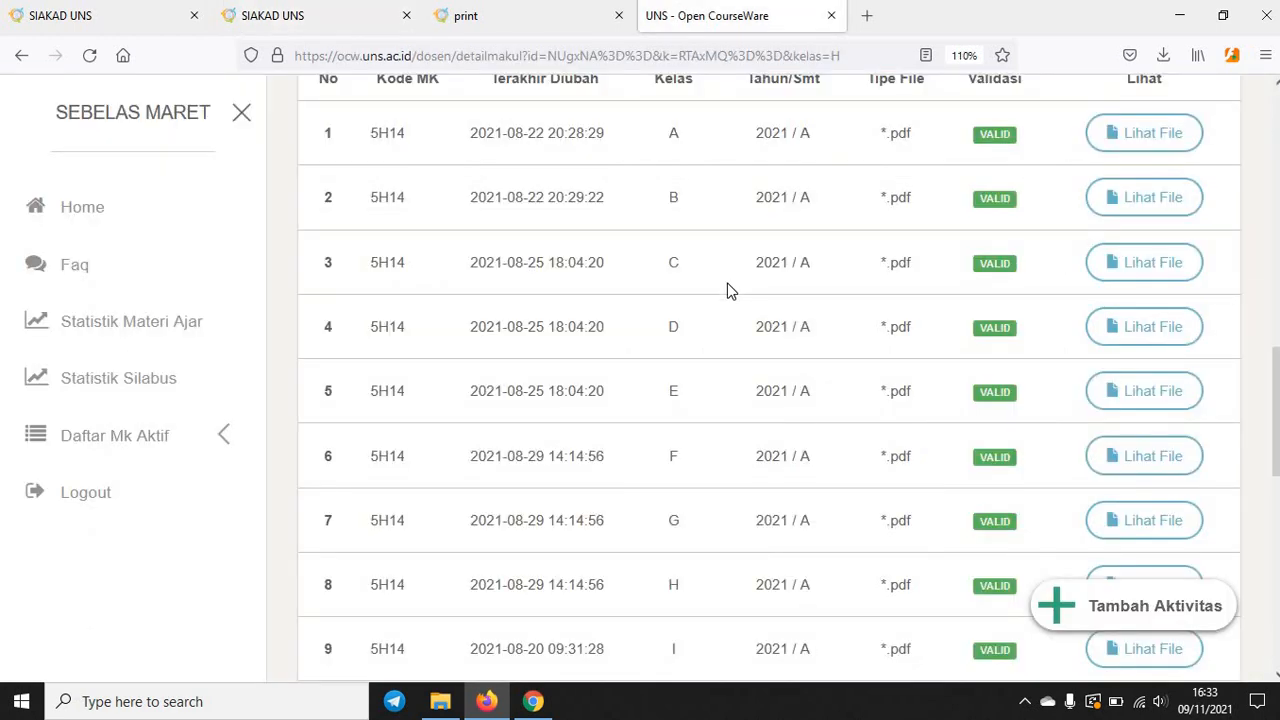
{"action": "left_click", "coordinate": [329, 20]}
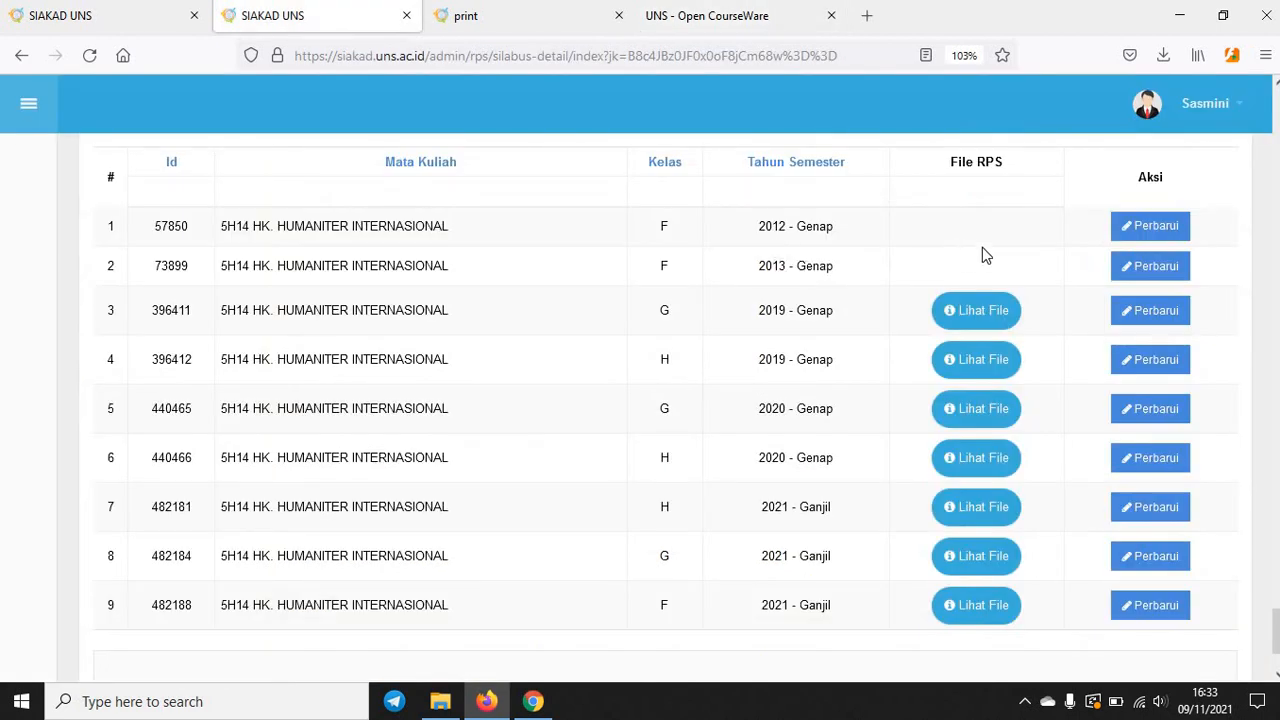
{"action": "left_click", "coordinate": [975, 311]}
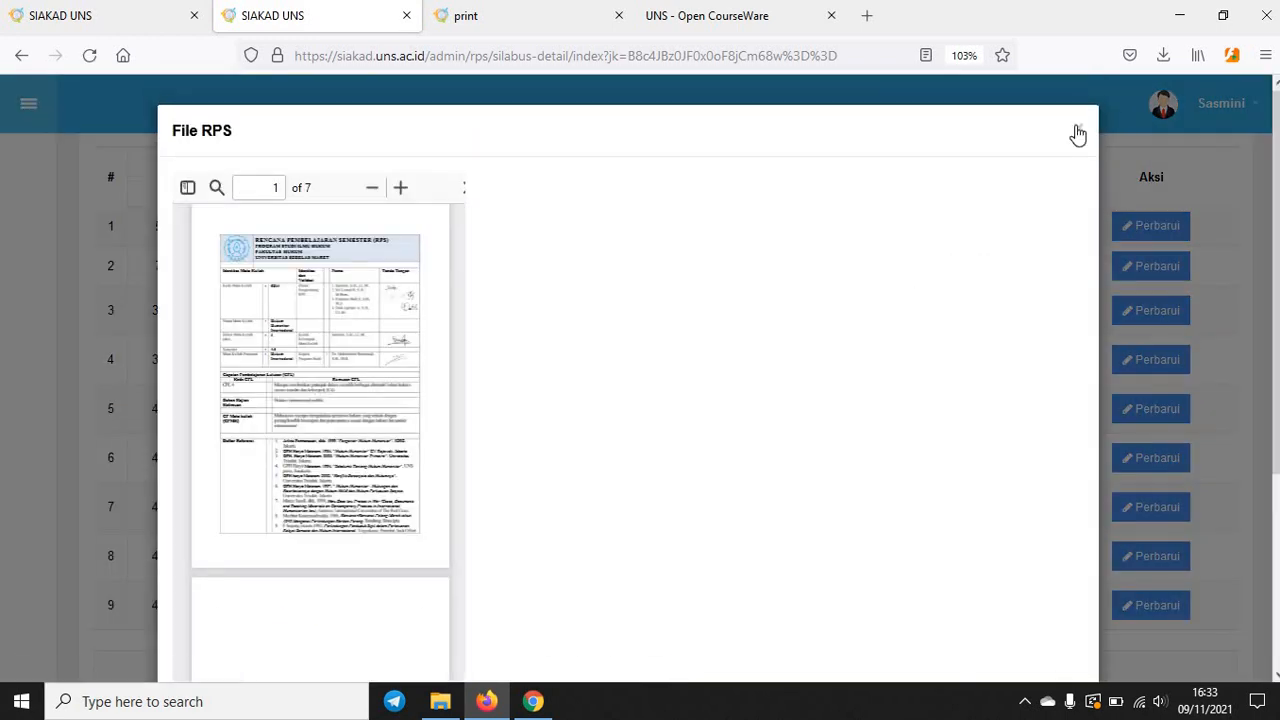
{"action": "left_click", "coordinate": [1078, 131]}
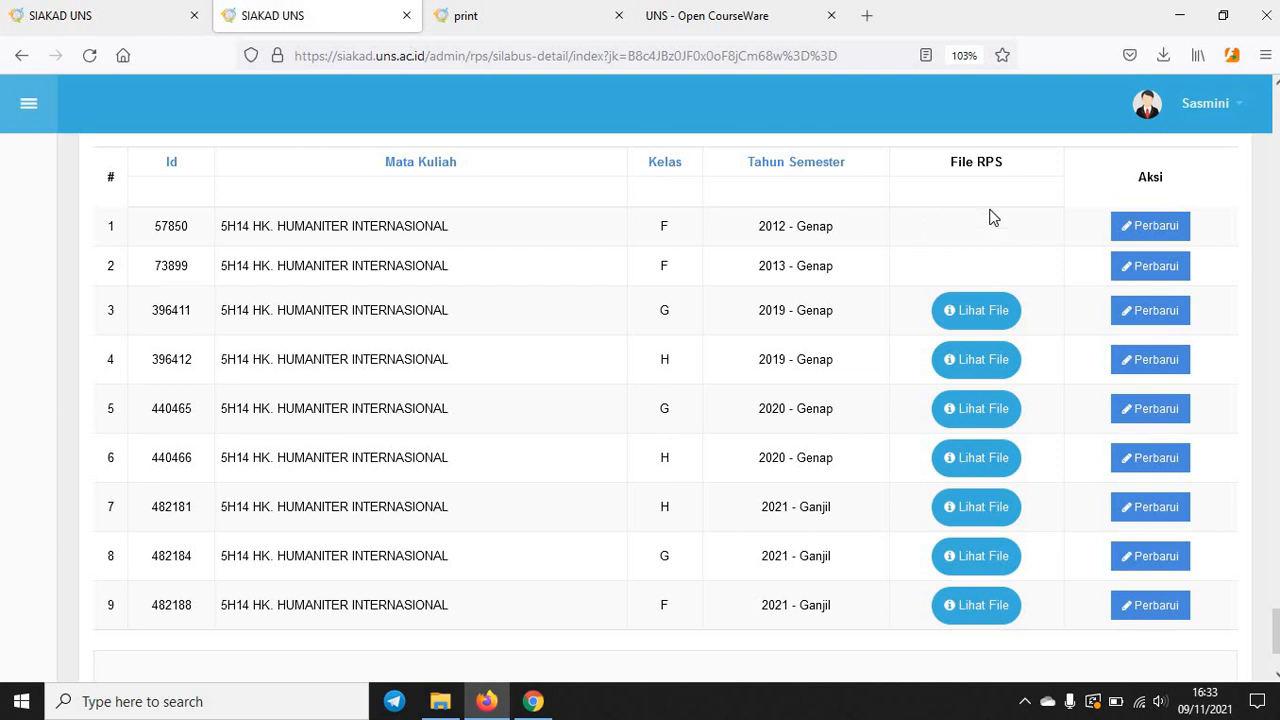
Step: View the Upload RPS form for class F, 2012 - Genap, and for class G, 2020 - Genap, closing each without uploading a file
{"action": "left_click", "coordinate": [1170, 235]}
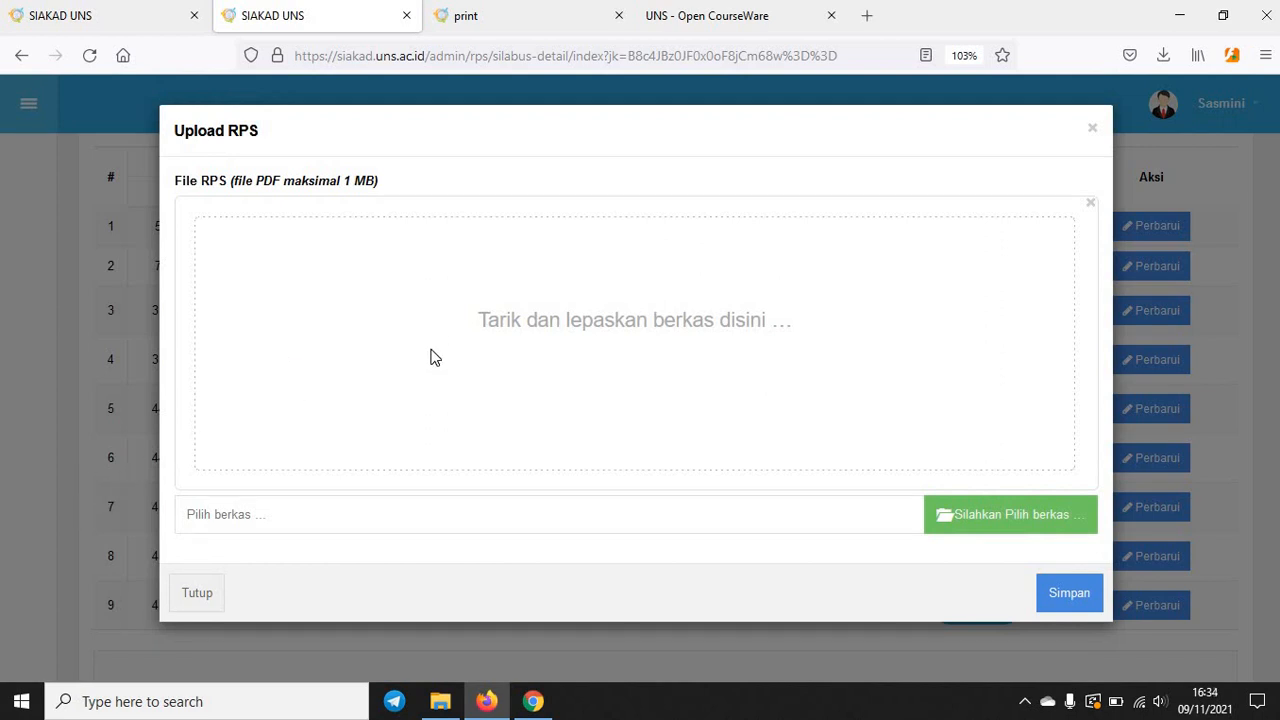
{"action": "left_click", "coordinate": [206, 600]}
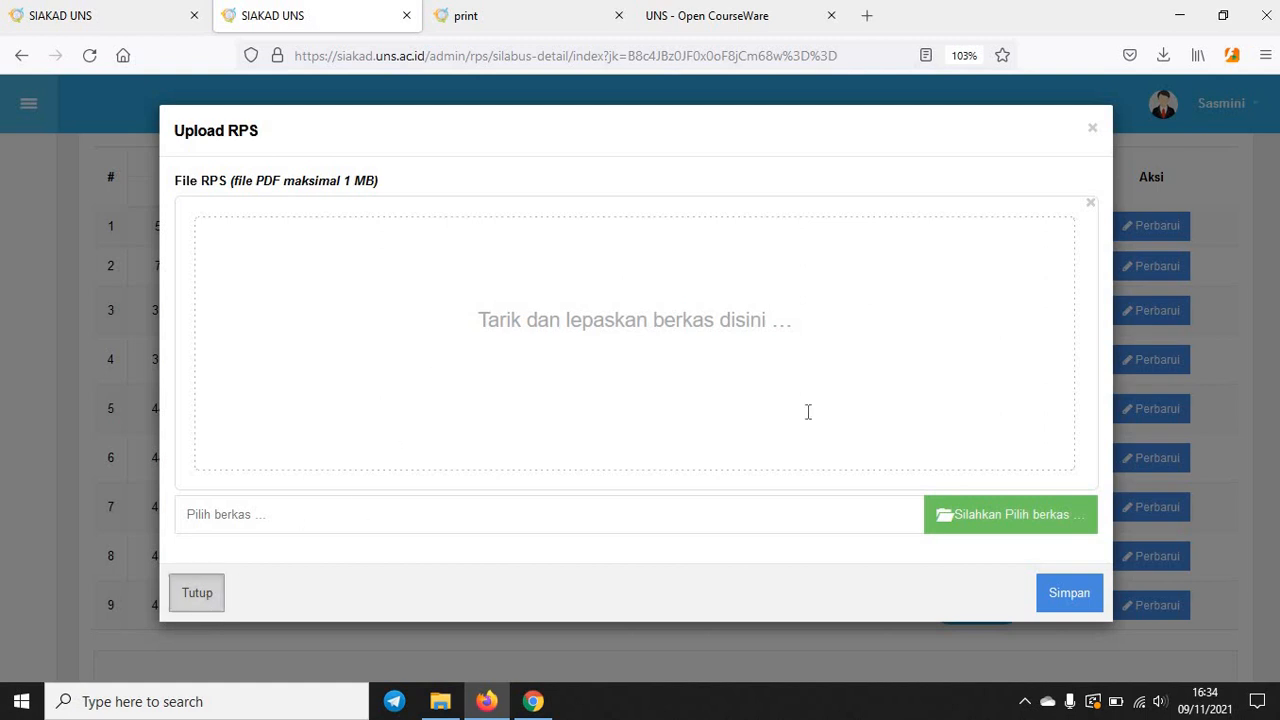
{"action": "scroll", "coordinate": [857, 476], "scroll_direction": "down", "scroll_amount": 1}
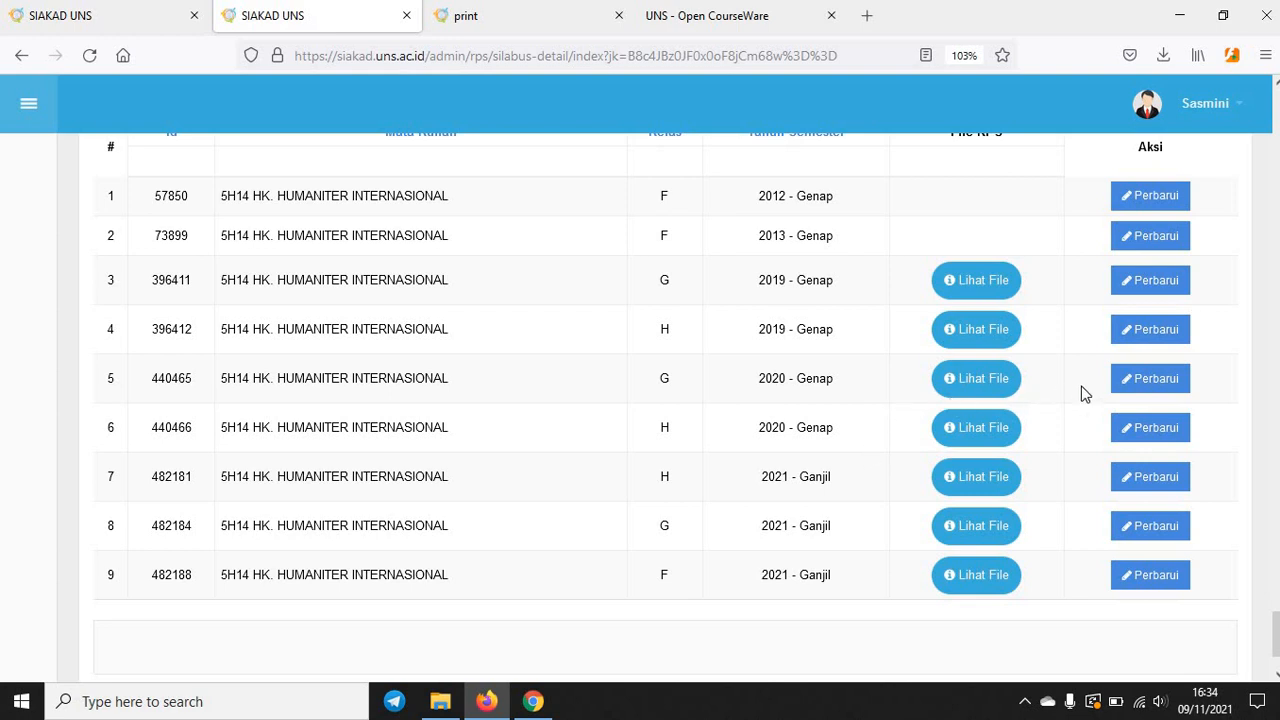
{"action": "left_click", "coordinate": [1136, 382]}
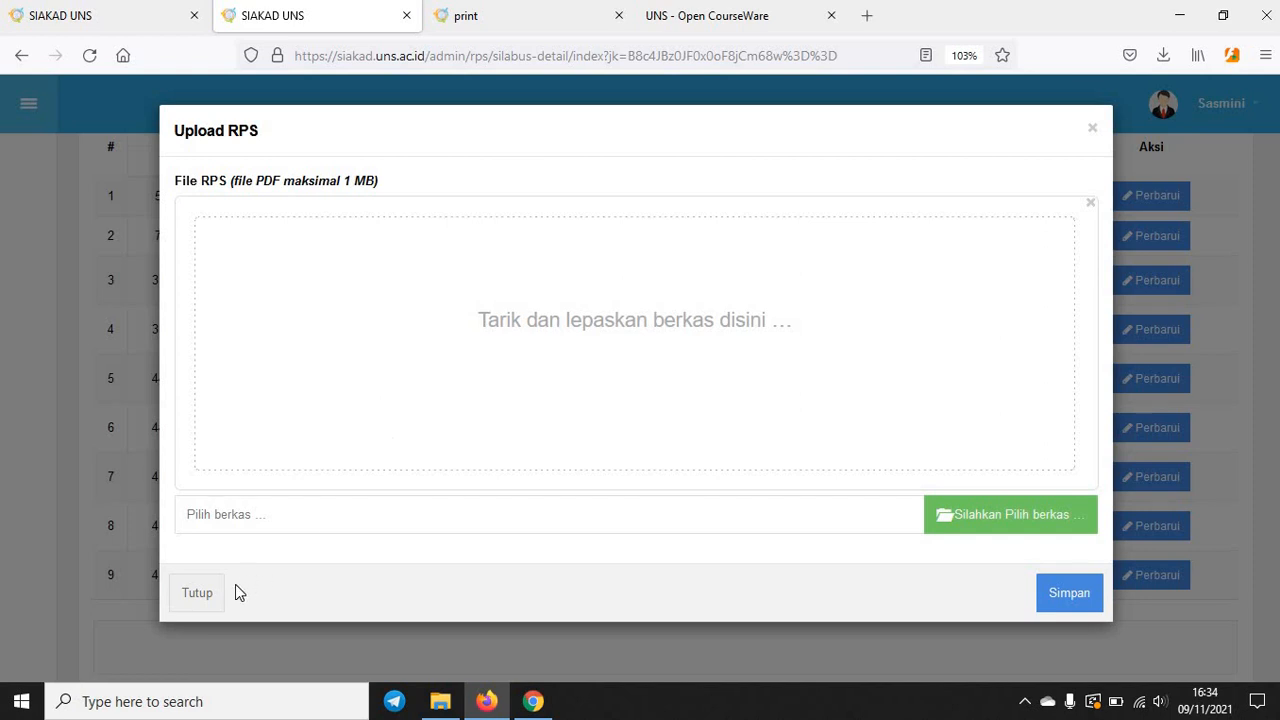
{"action": "left_click", "coordinate": [212, 600]}
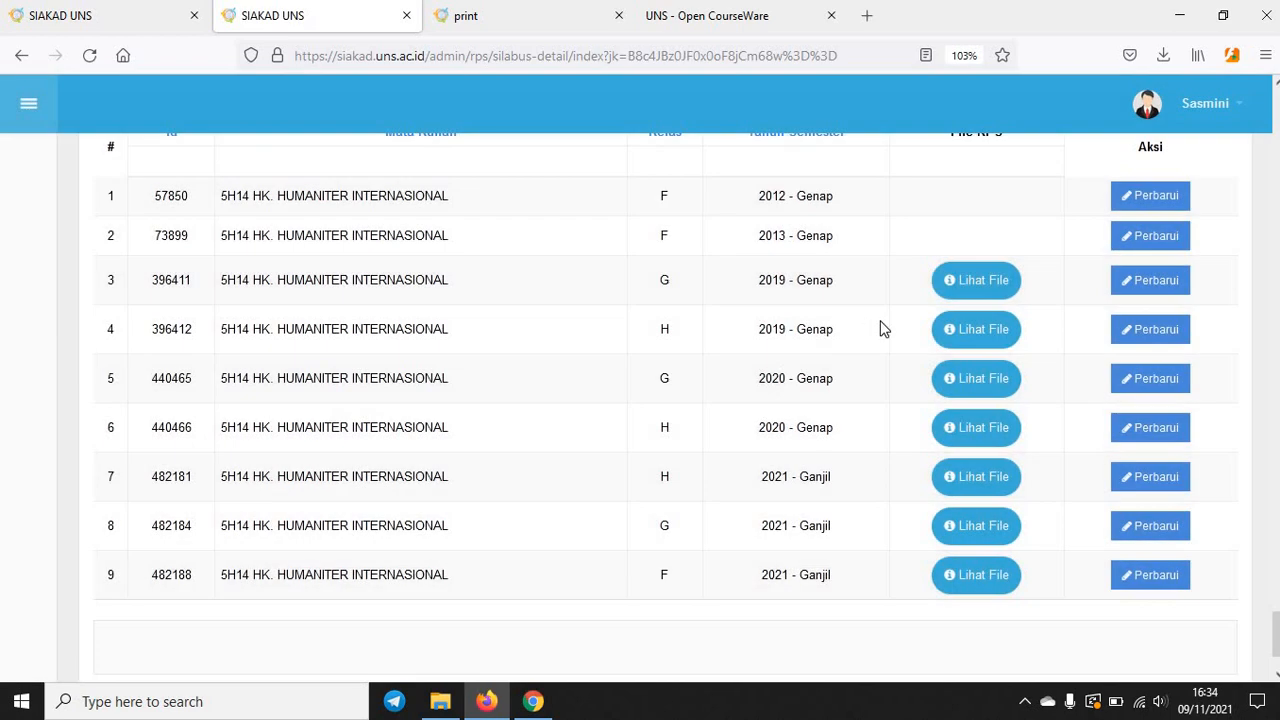
Step: Switch to UNS Open CourseWare to compare its RPS files per class with the SIAKAD list, and return to SIAKAD
{"action": "left_click", "coordinate": [716, 30]}
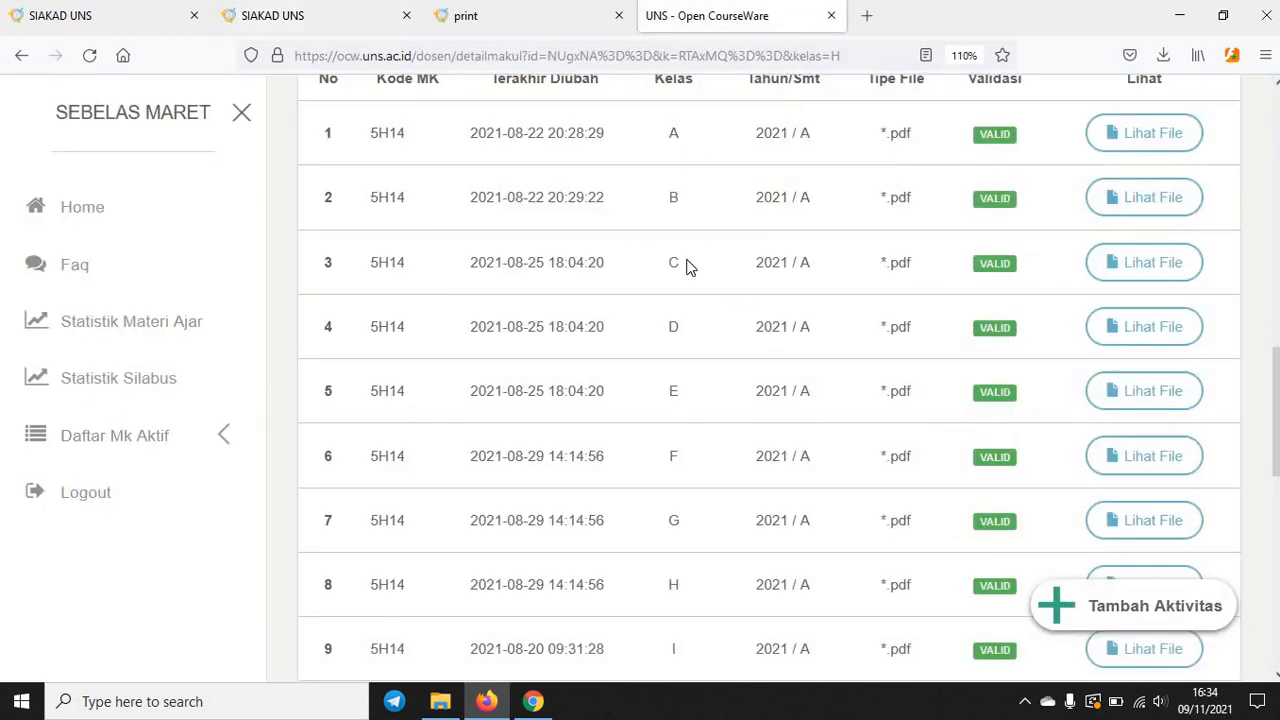
{"action": "left_click", "coordinate": [300, 20]}
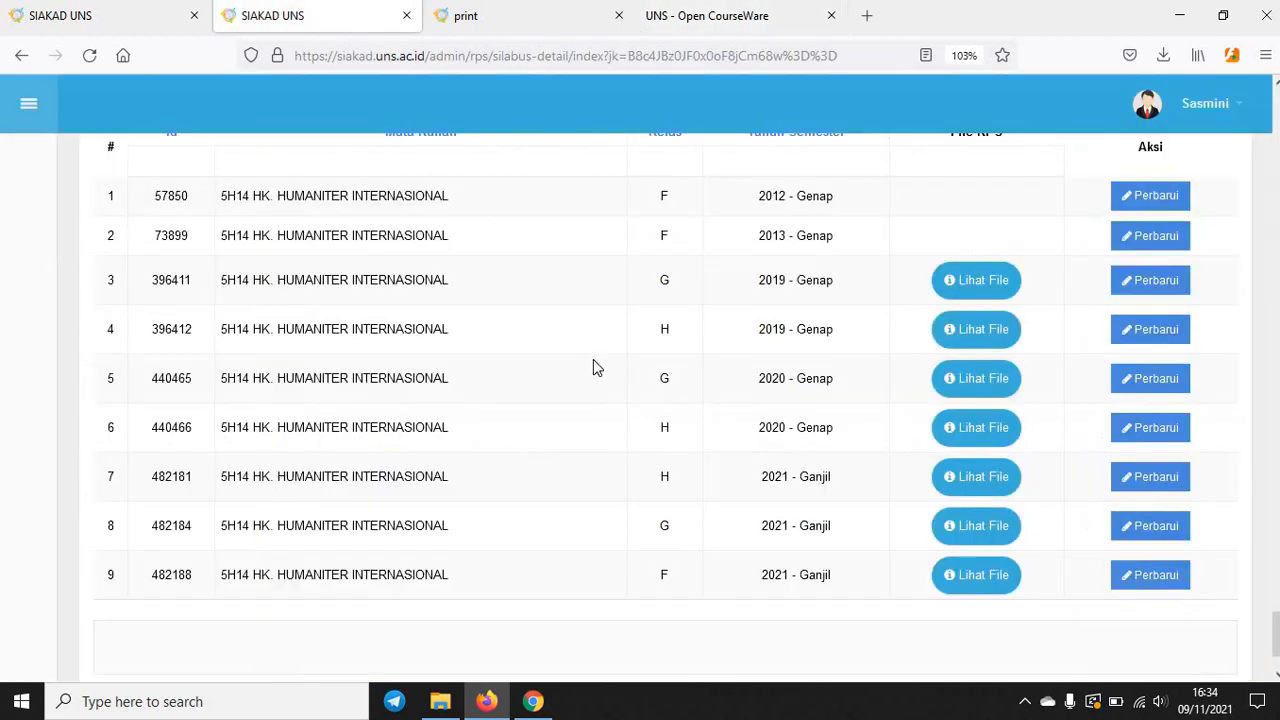
Step: Review the syllabus detail page from the RPS upload list back to the course identity and validation details at its beginning
{"action": "scroll", "coordinate": [593, 360], "scroll_direction": "up", "scroll_amount": 5}
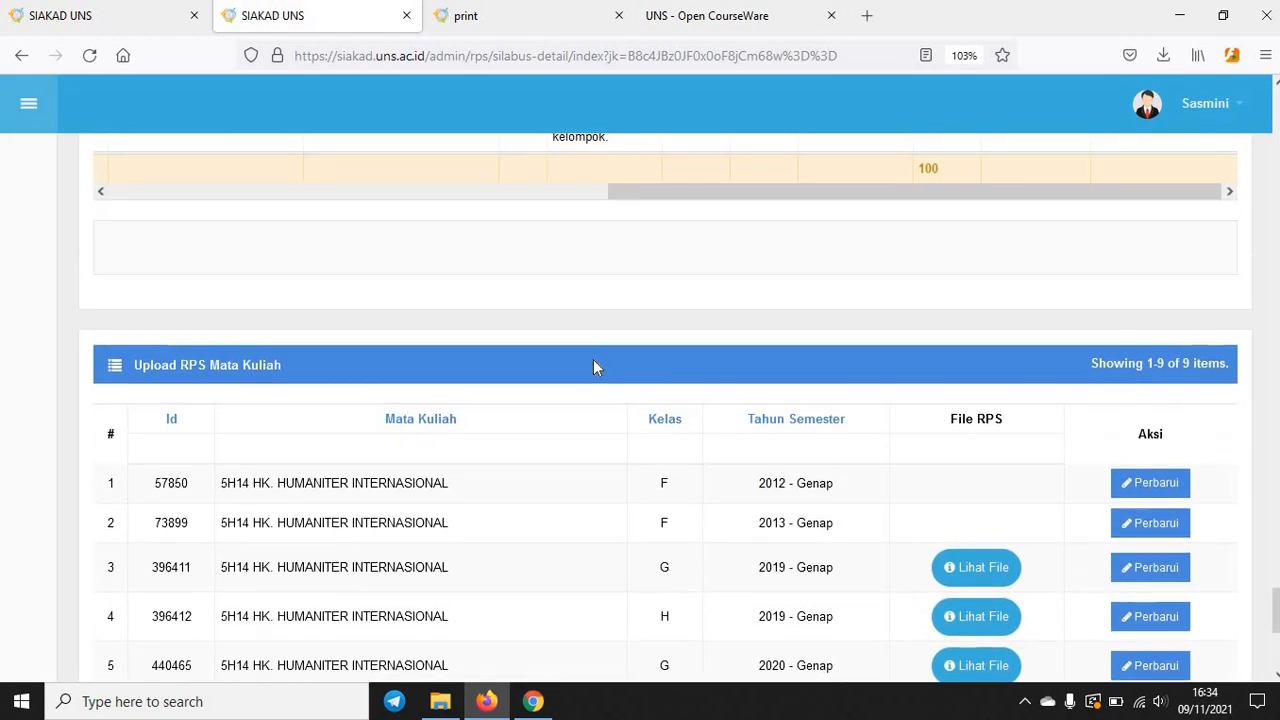
{"action": "scroll", "coordinate": [593, 359], "scroll_direction": "up", "scroll_amount": 6}
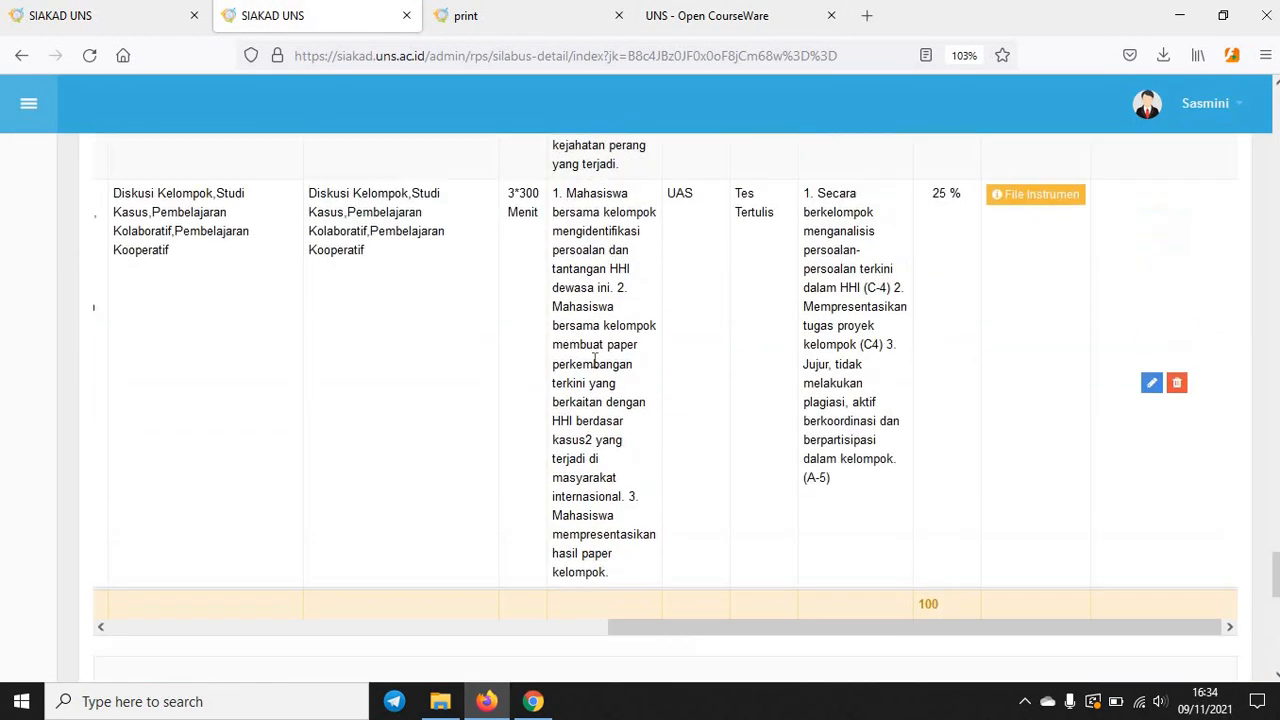
{"action": "scroll", "coordinate": [594, 360], "scroll_direction": "up", "scroll_amount": 8}
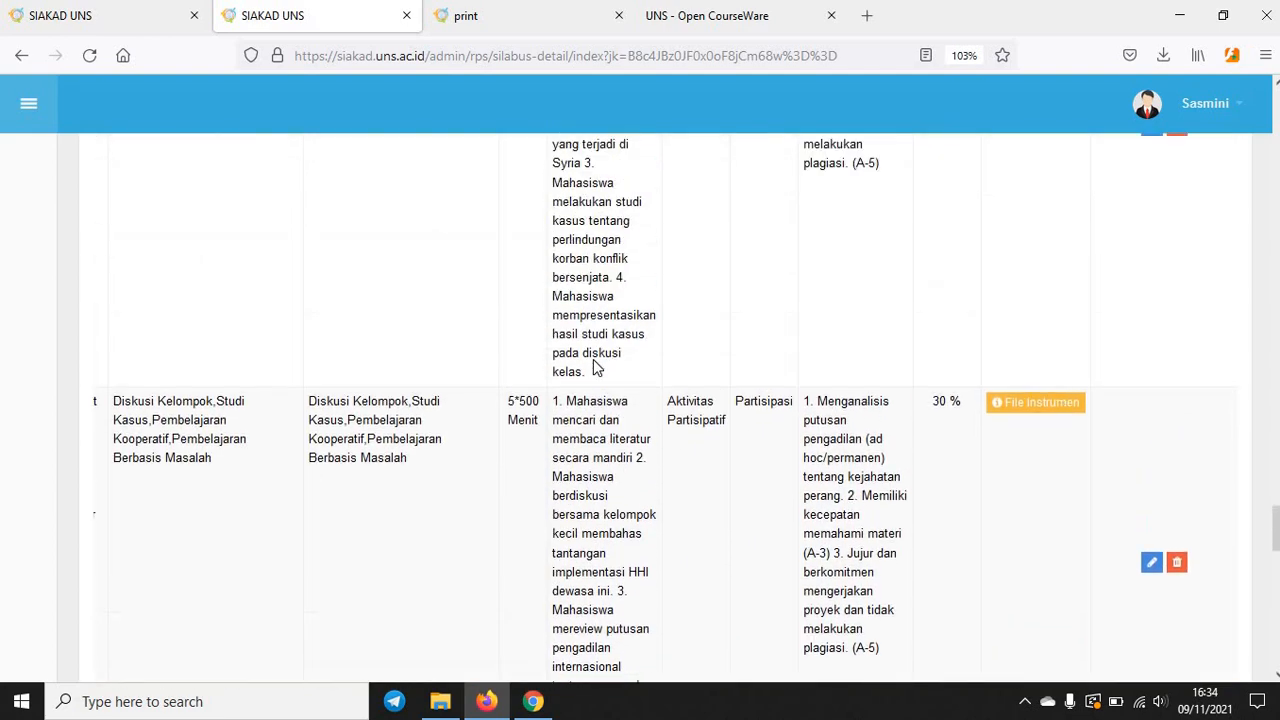
{"action": "scroll", "coordinate": [595, 361], "scroll_direction": "up", "scroll_amount": 10}
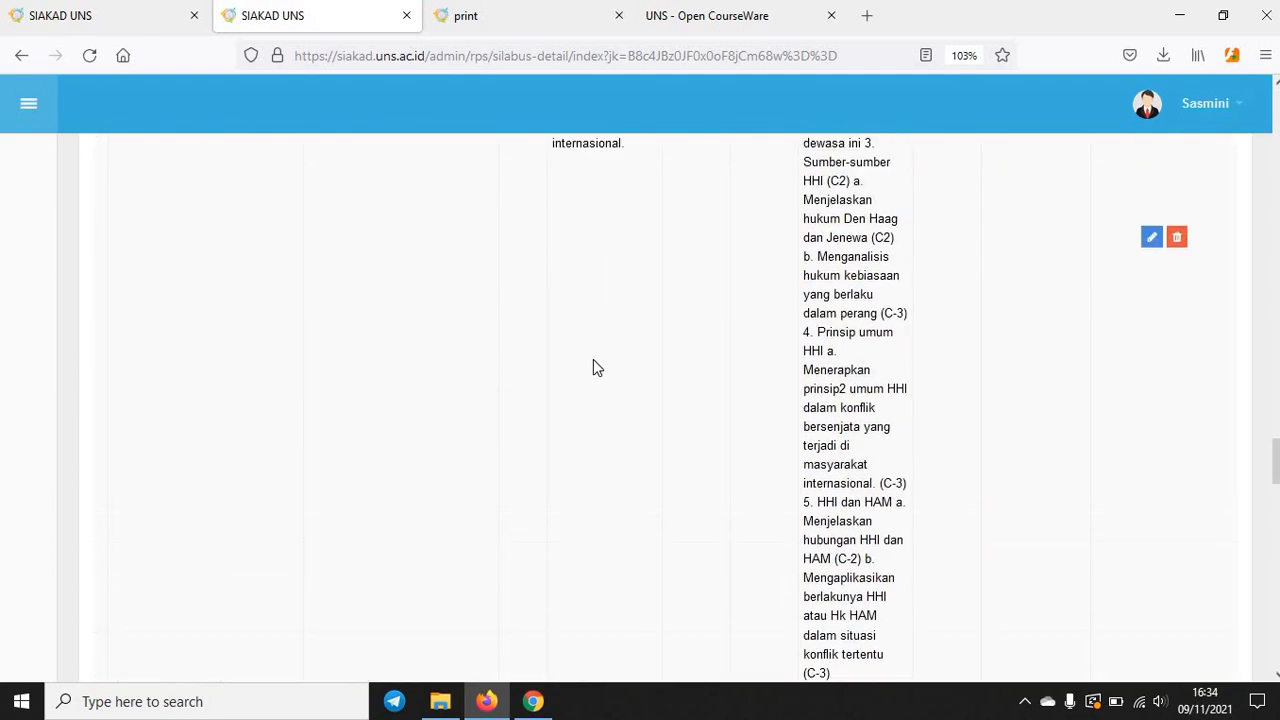
{"action": "scroll", "coordinate": [595, 360], "scroll_direction": "up", "scroll_amount": 10}
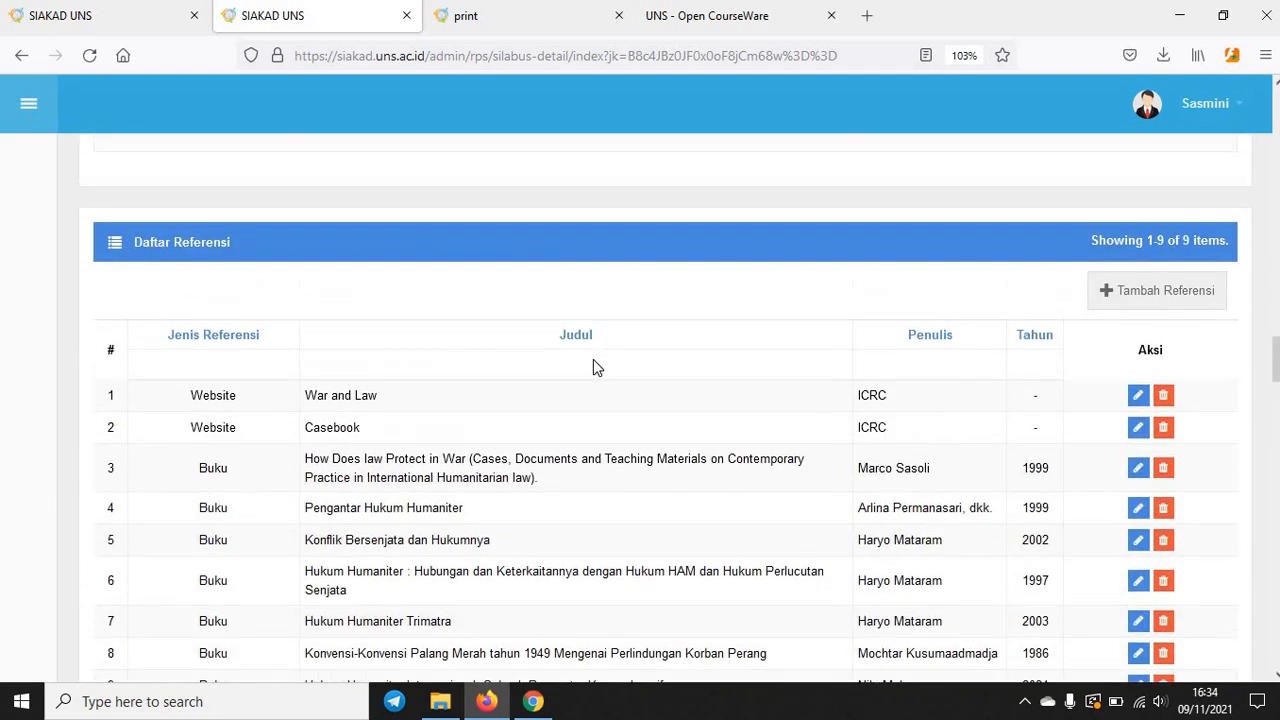
{"action": "scroll", "coordinate": [594, 362], "scroll_direction": "up", "scroll_amount": 10}
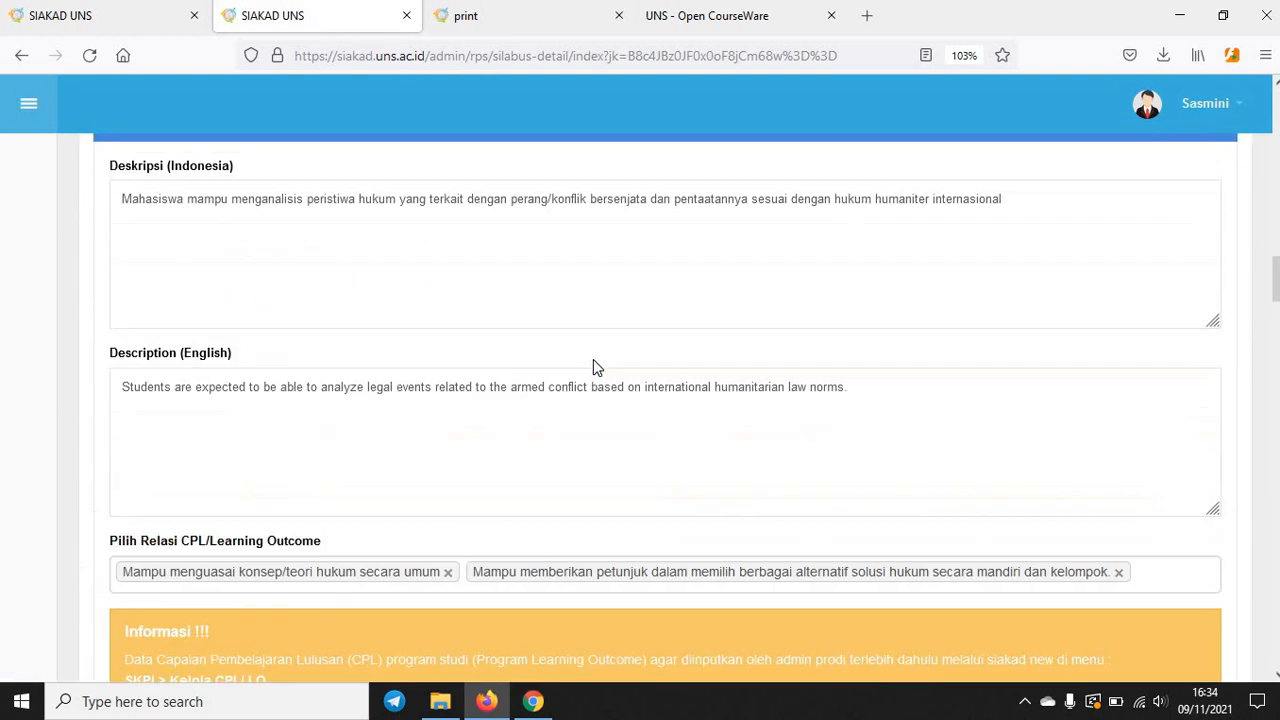
{"action": "scroll", "coordinate": [593, 367], "scroll_direction": "up", "scroll_amount": 10}
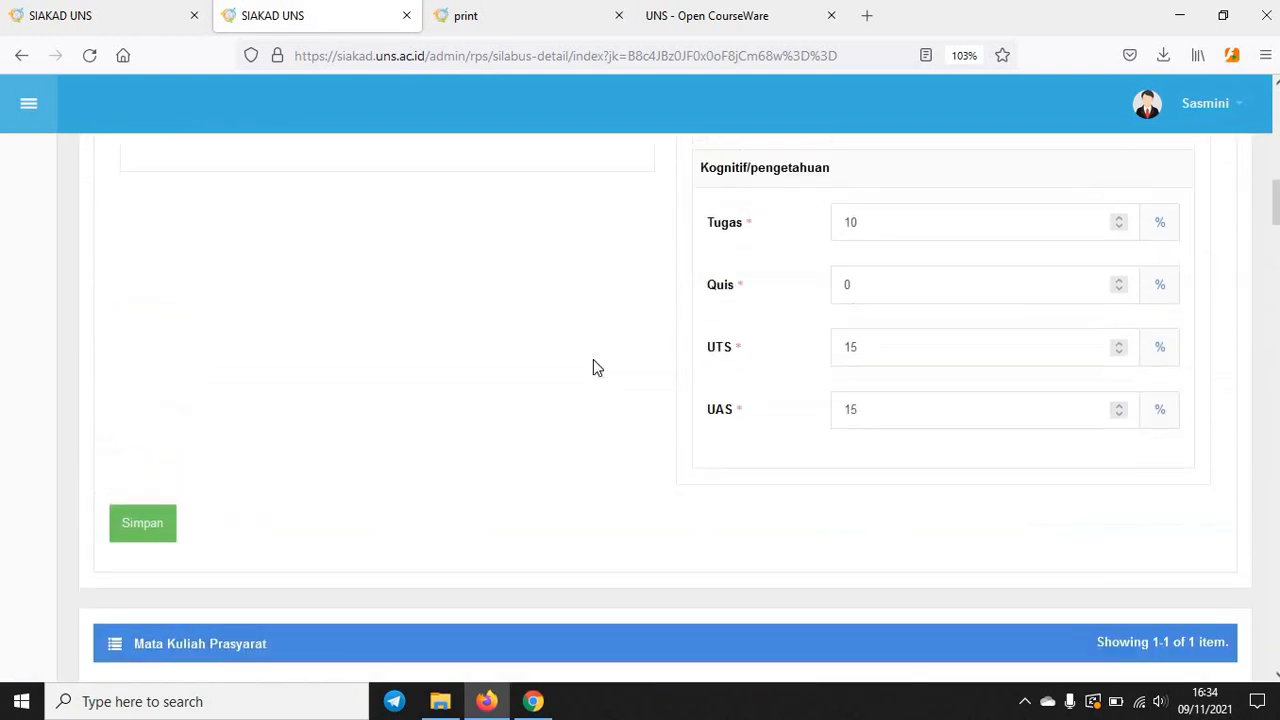
{"action": "scroll", "coordinate": [593, 365], "scroll_direction": "up", "scroll_amount": 10}
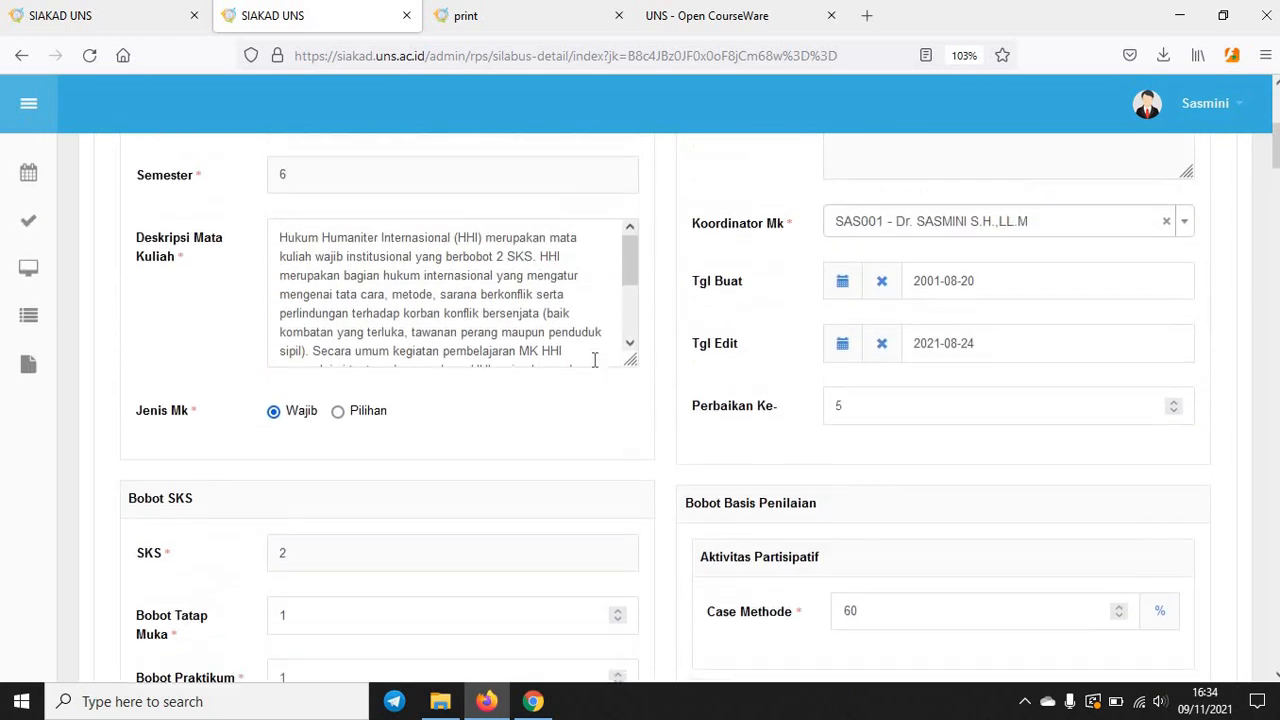
{"action": "scroll", "coordinate": [594, 360], "scroll_direction": "up", "scroll_amount": 3}
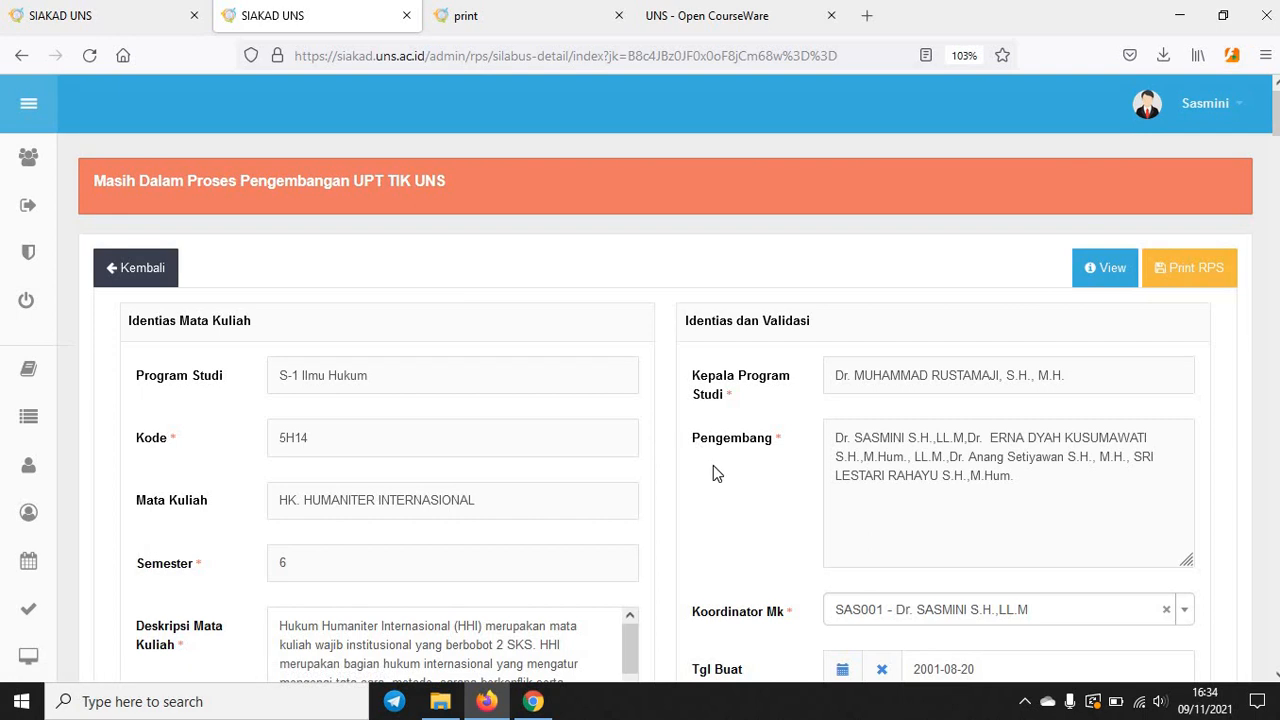
{"action": "scroll", "coordinate": [713, 465], "scroll_direction": "down", "scroll_amount": 1}
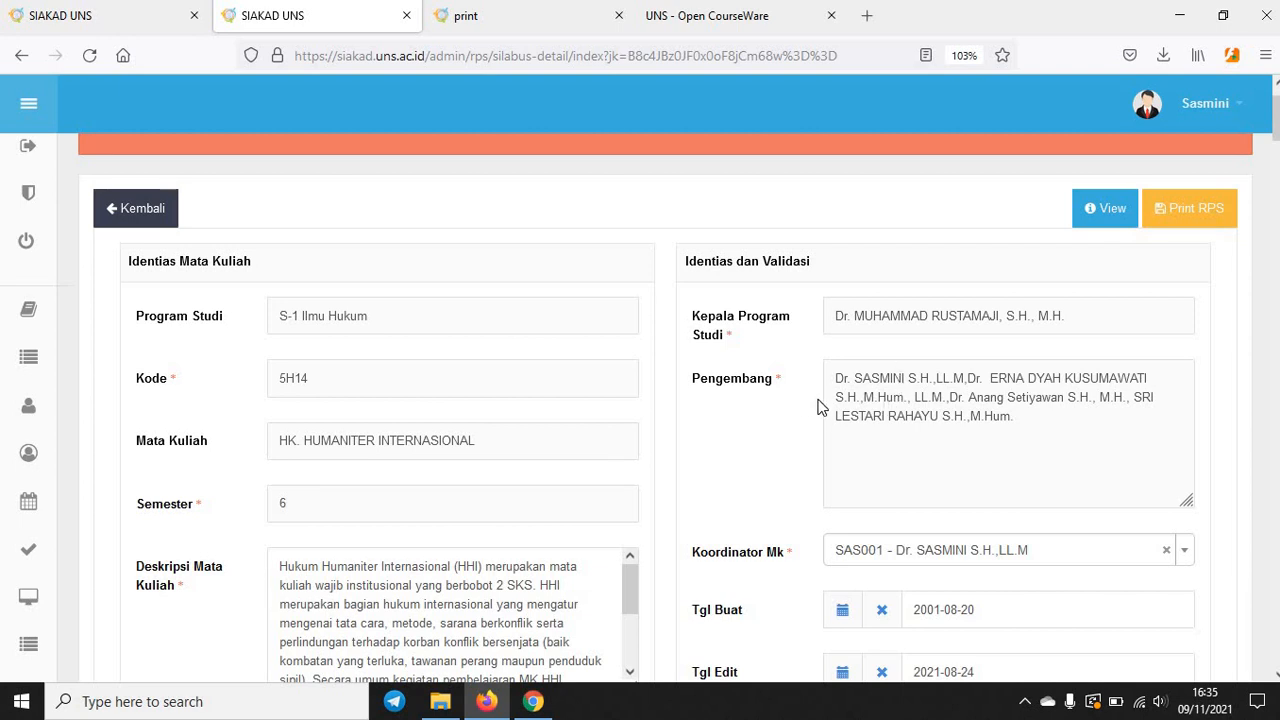
{"action": "scroll", "coordinate": [808, 440], "scroll_direction": "down", "scroll_amount": 1}
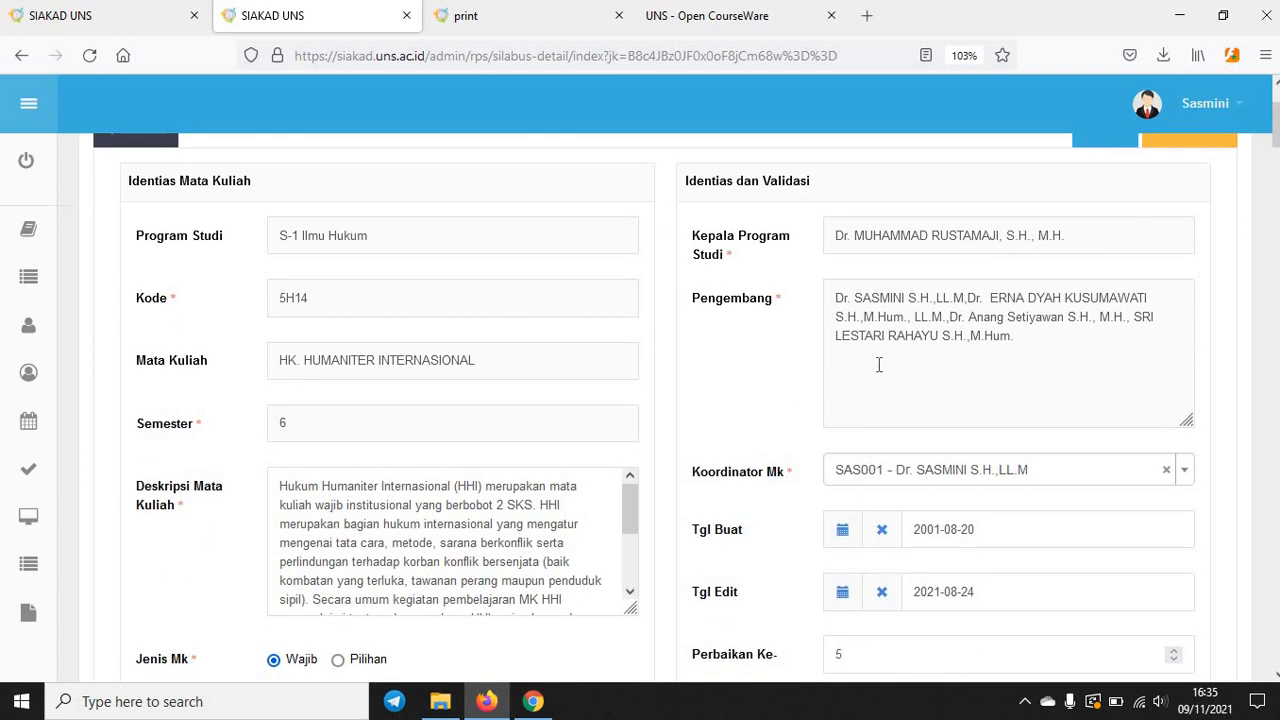